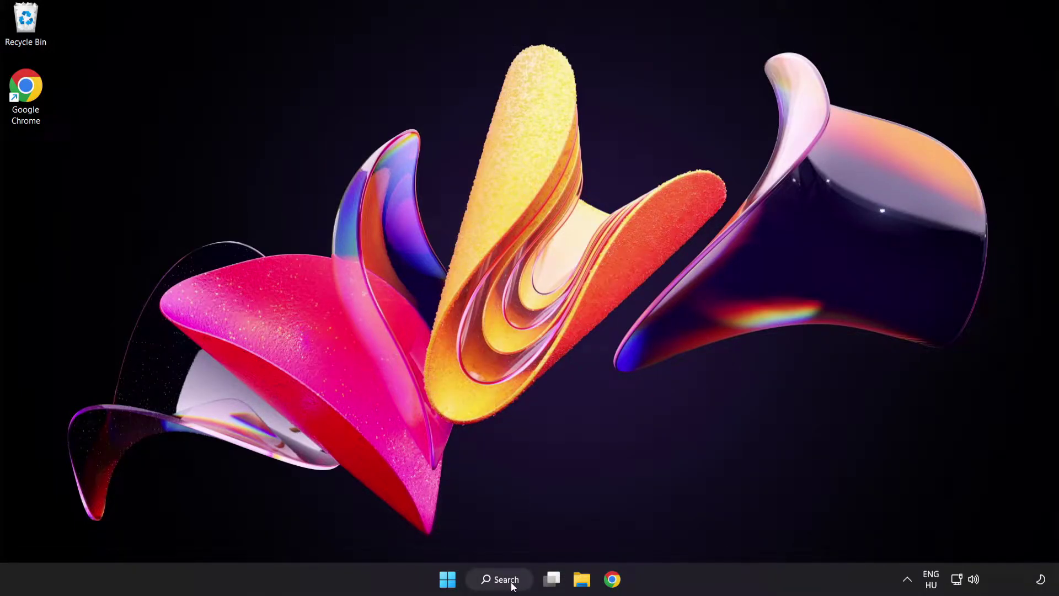
# - Search Windows for 'device manager' to launch Device Manager
pyautogui.click(508, 580)
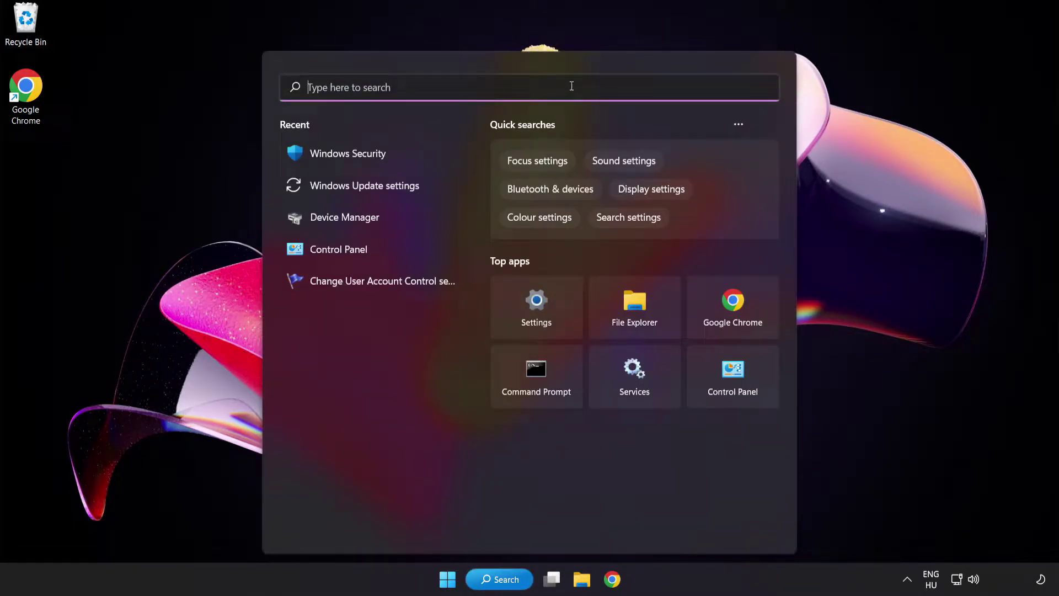
pyautogui.write('device ma')
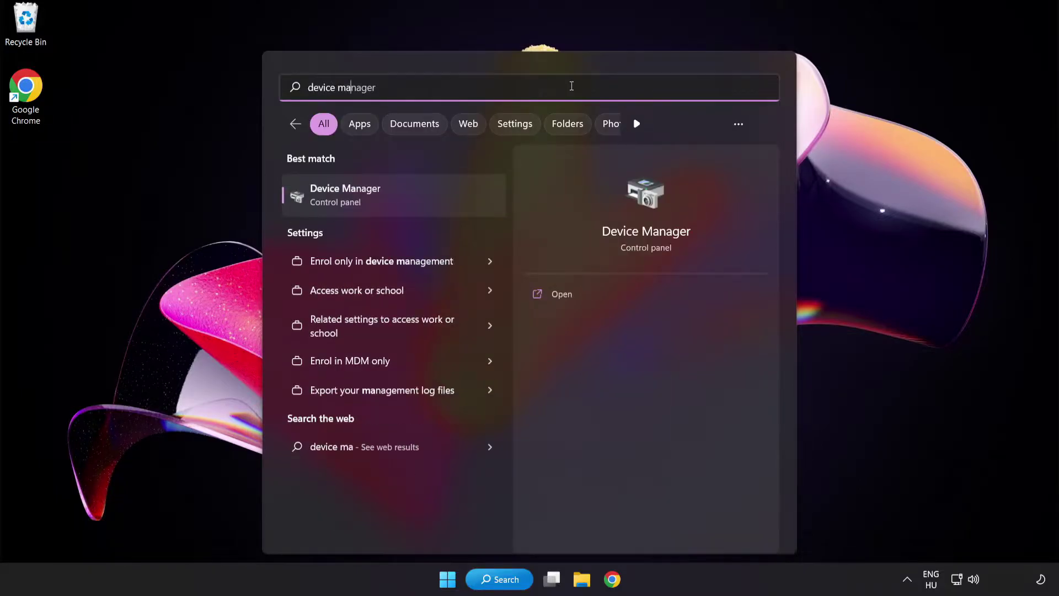
pyautogui.write('nager')
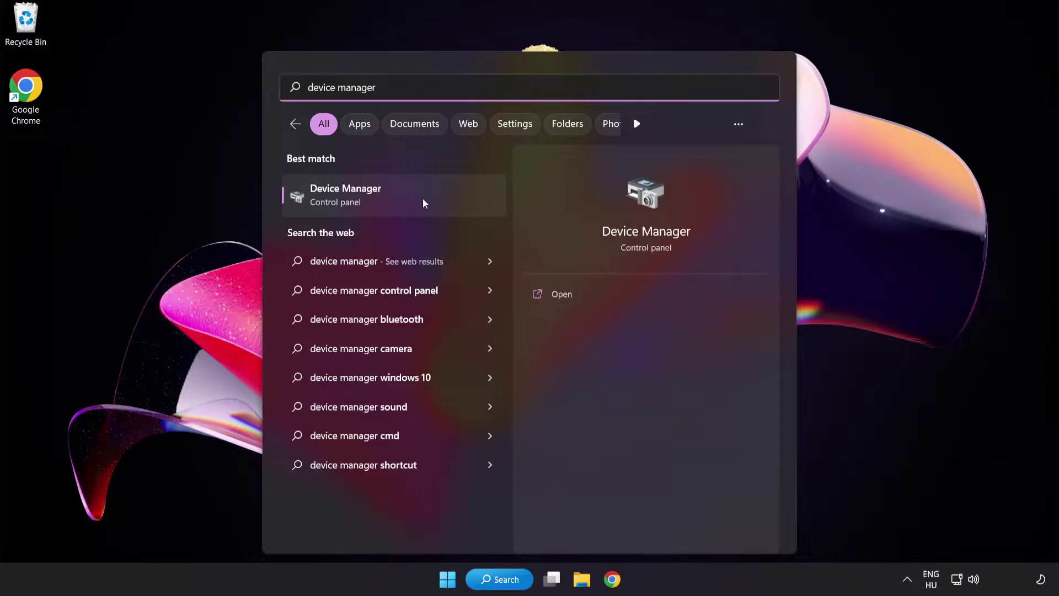
# - Expand Display adapters and choose Update driver for the VMware SVGA 3D adapter
pyautogui.click(423, 198)
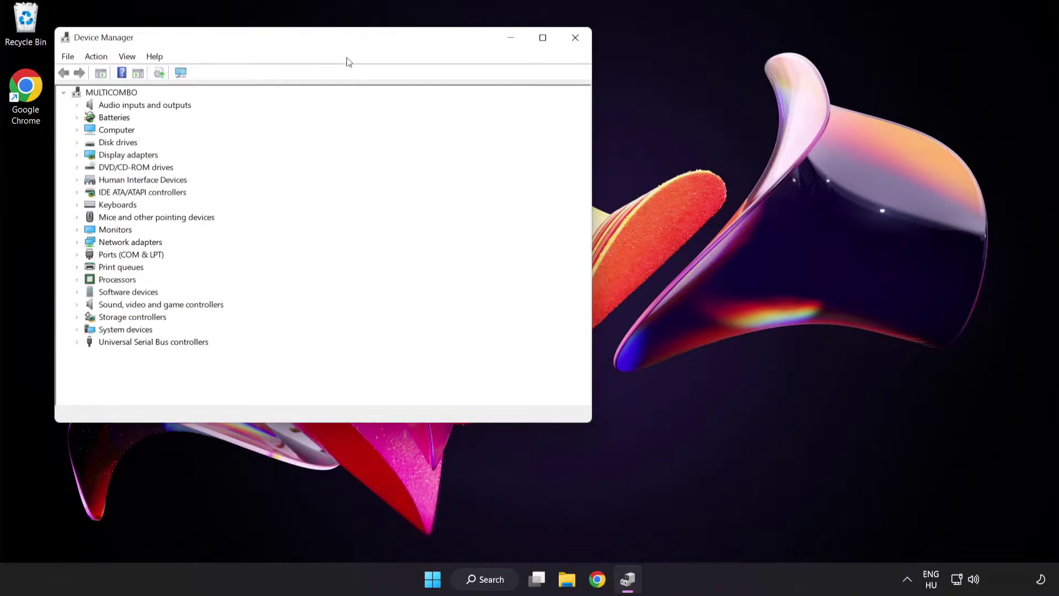
pyautogui.moveTo(344, 42); pyautogui.dragTo(519, 111)
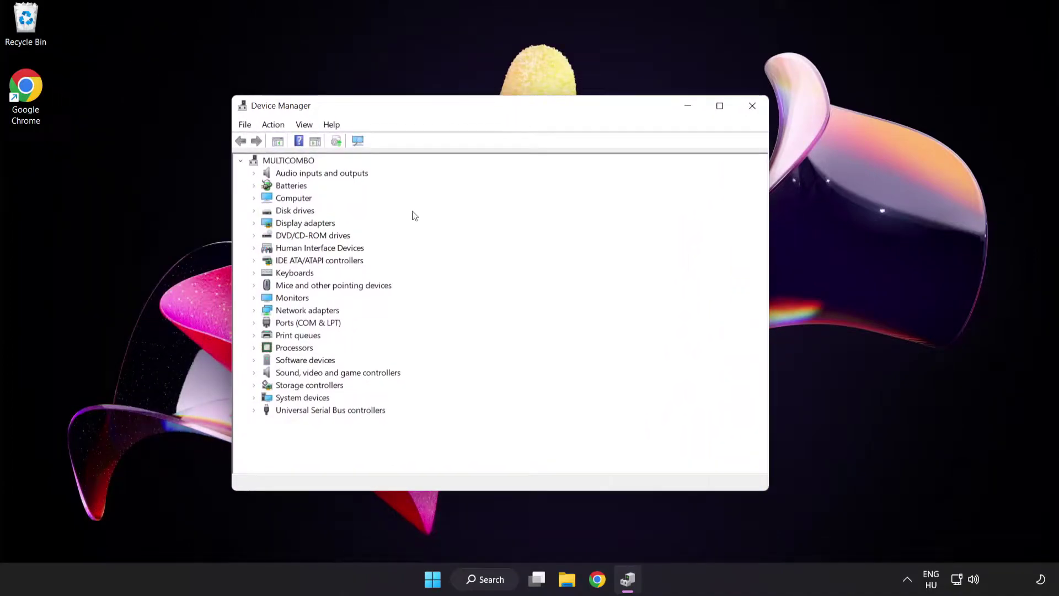
pyautogui.click(326, 225)
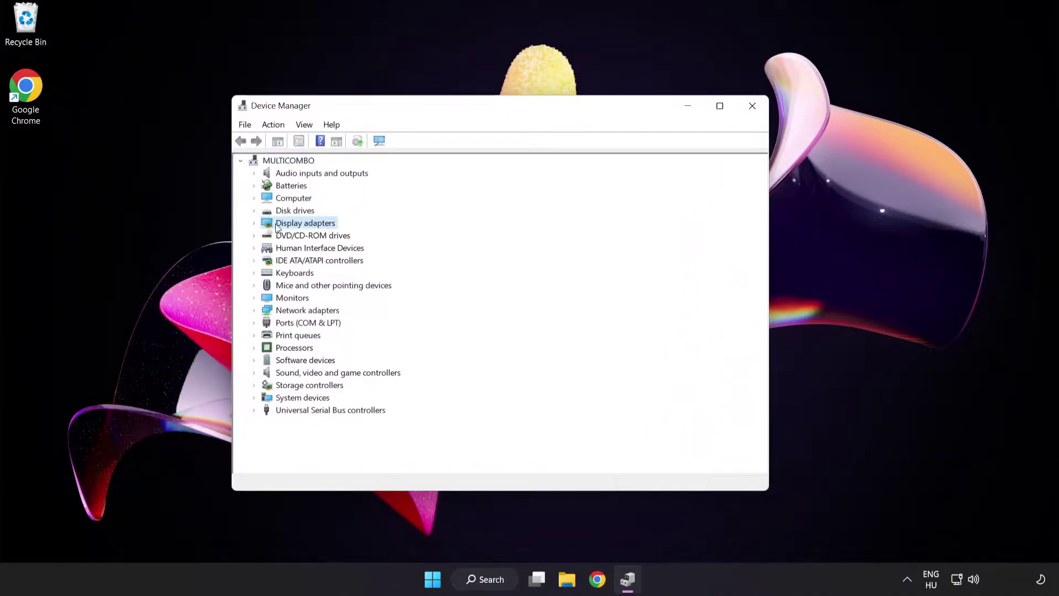
pyautogui.click(256, 225)
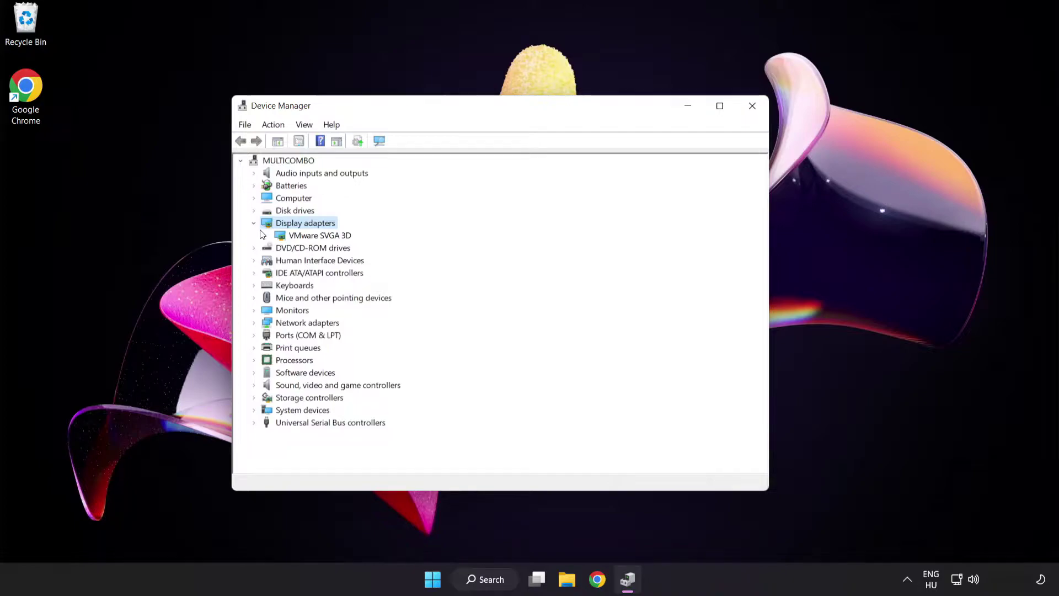
pyautogui.click(299, 235)
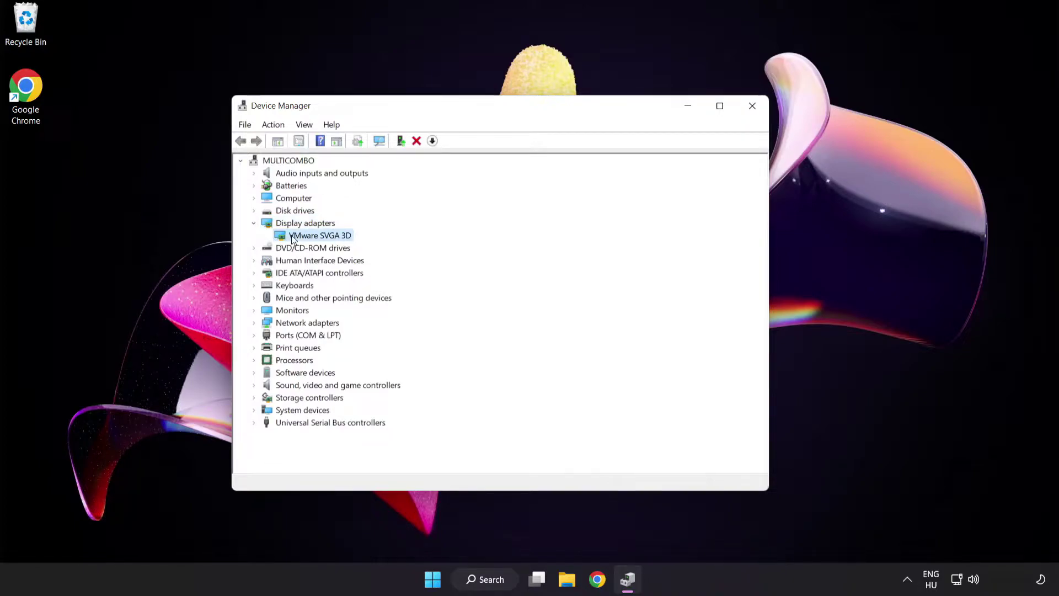
pyautogui.rightClick(311, 235)
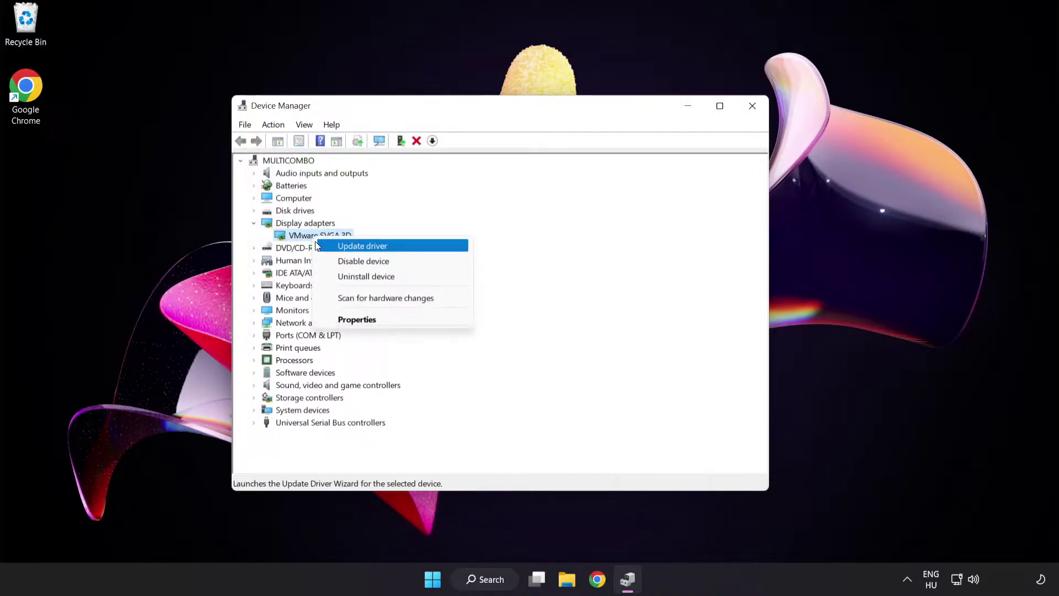
# - Search automatically for drivers, see the best VMware SVGA 3D driver is installed, and close the wizard
pyautogui.click(411, 247)
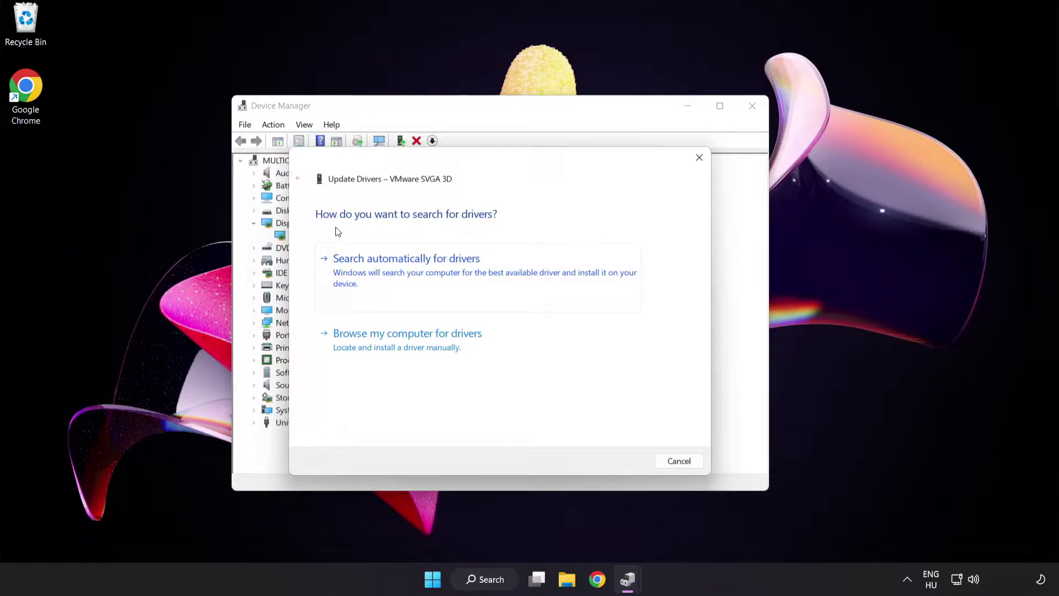
pyautogui.click(461, 269)
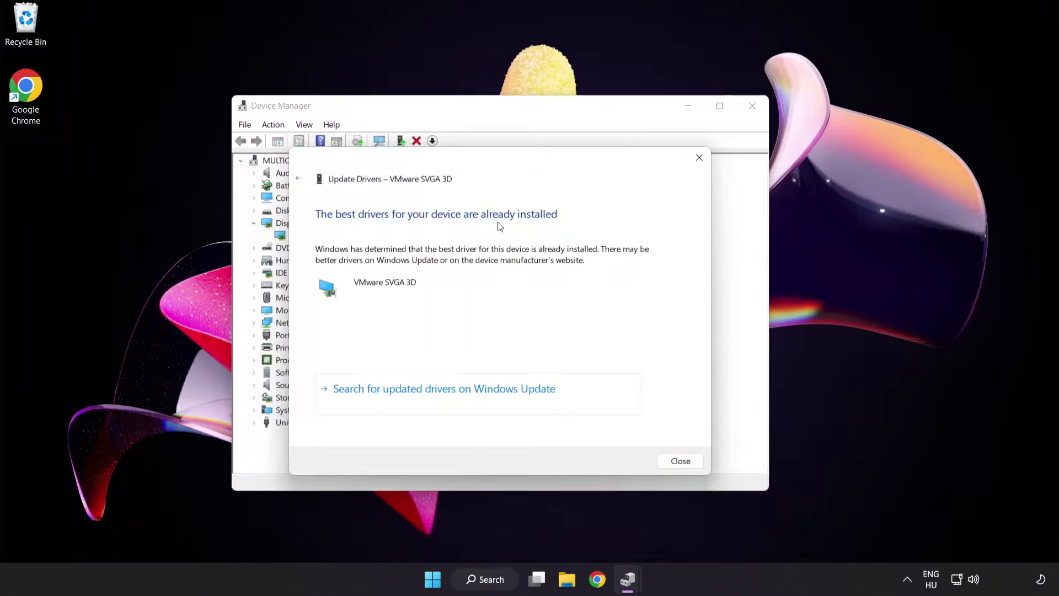
pyautogui.click(677, 463)
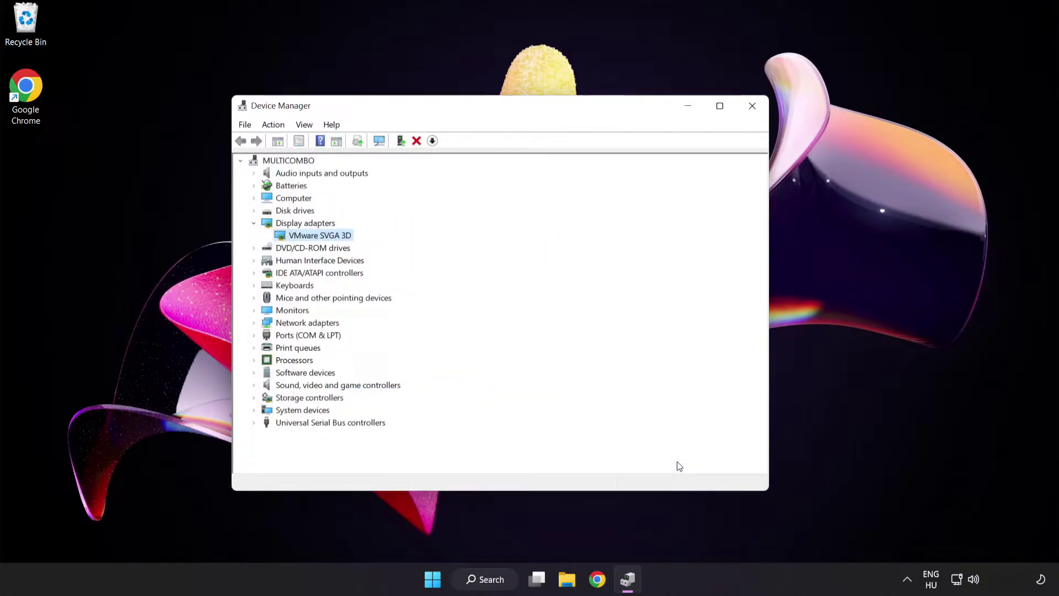
# - Close Device Manager and search Windows for 'update' to find Windows Update settings
pyautogui.click(752, 106)
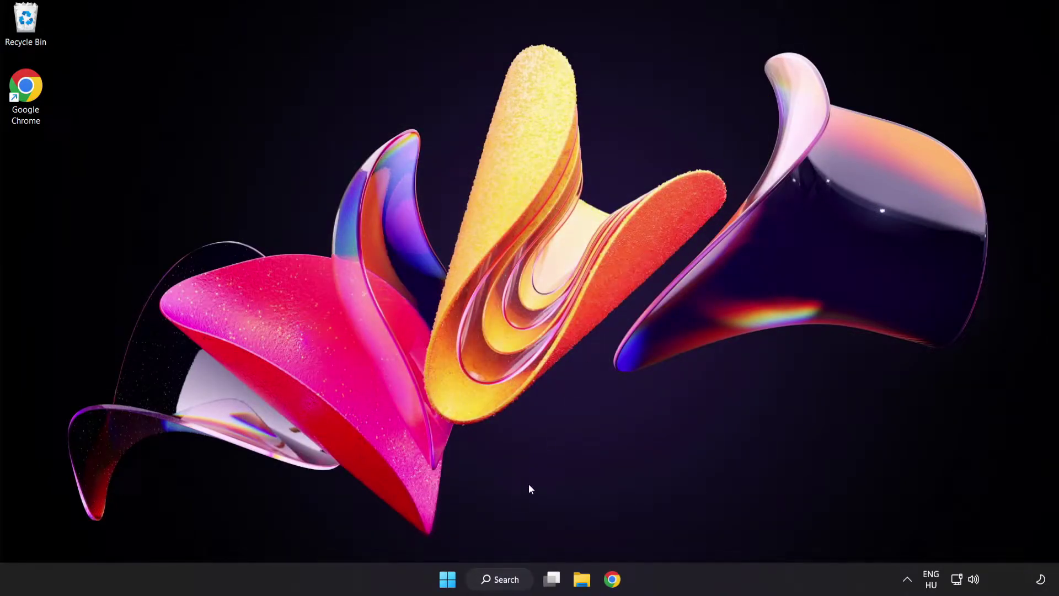
pyautogui.click(501, 580)
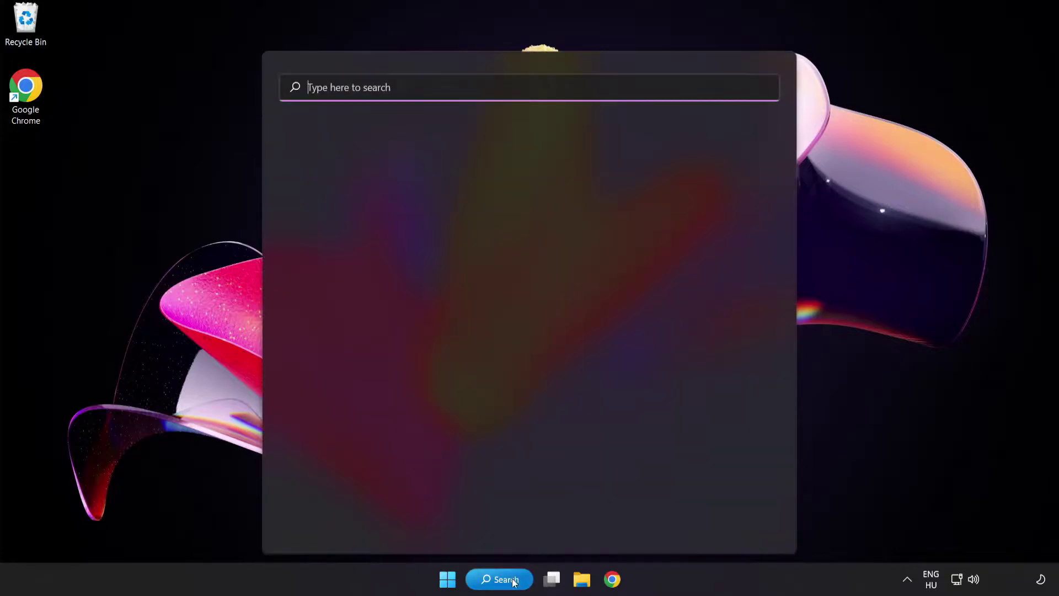
pyautogui.write('update')
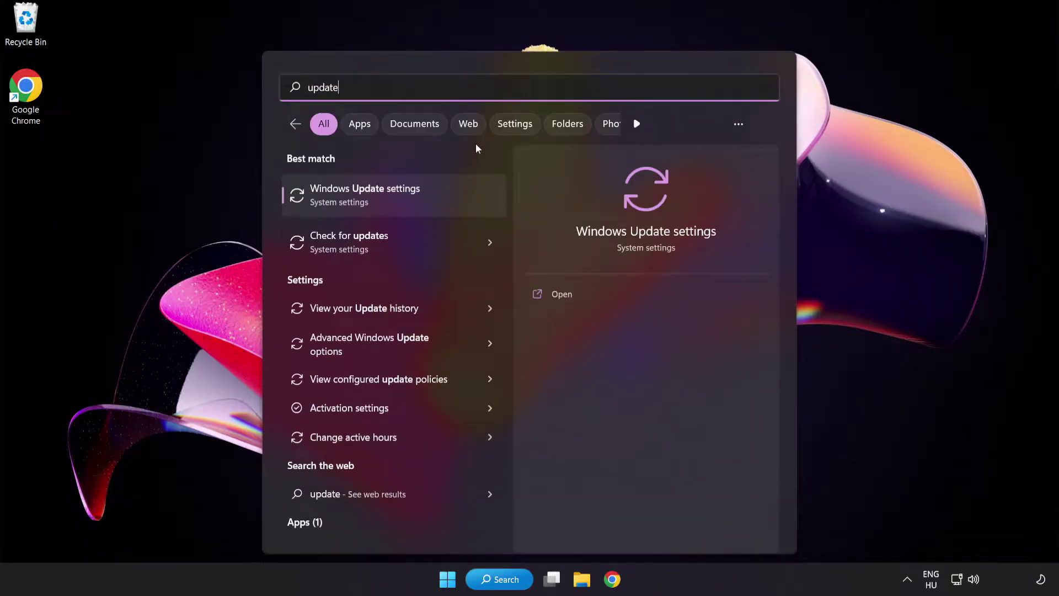
# - Check for Windows updates, confirm 'You're up to date', and close Settings
pyautogui.click(404, 200)
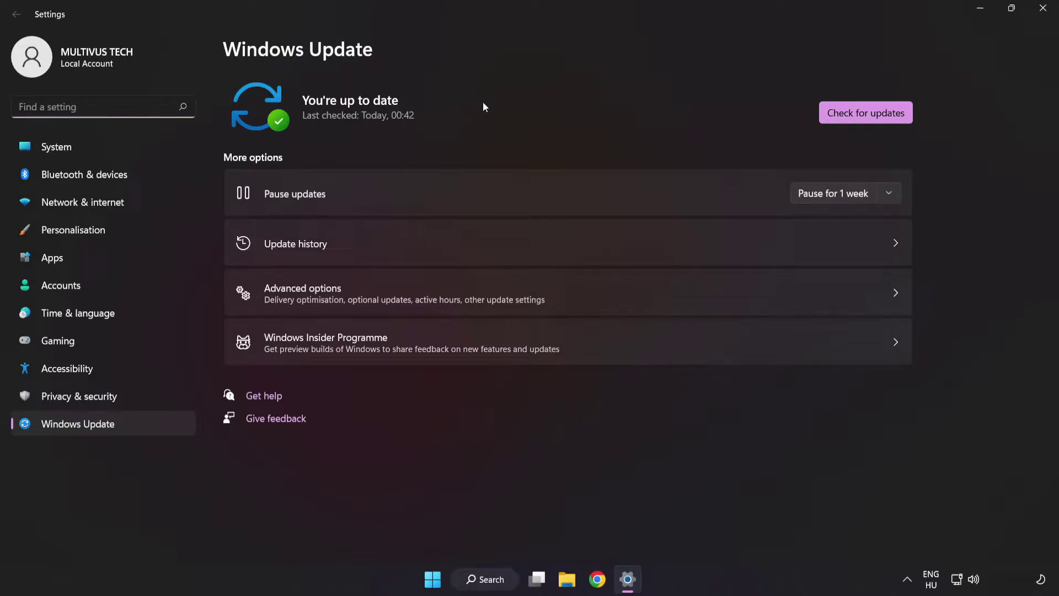
pyautogui.click(862, 118)
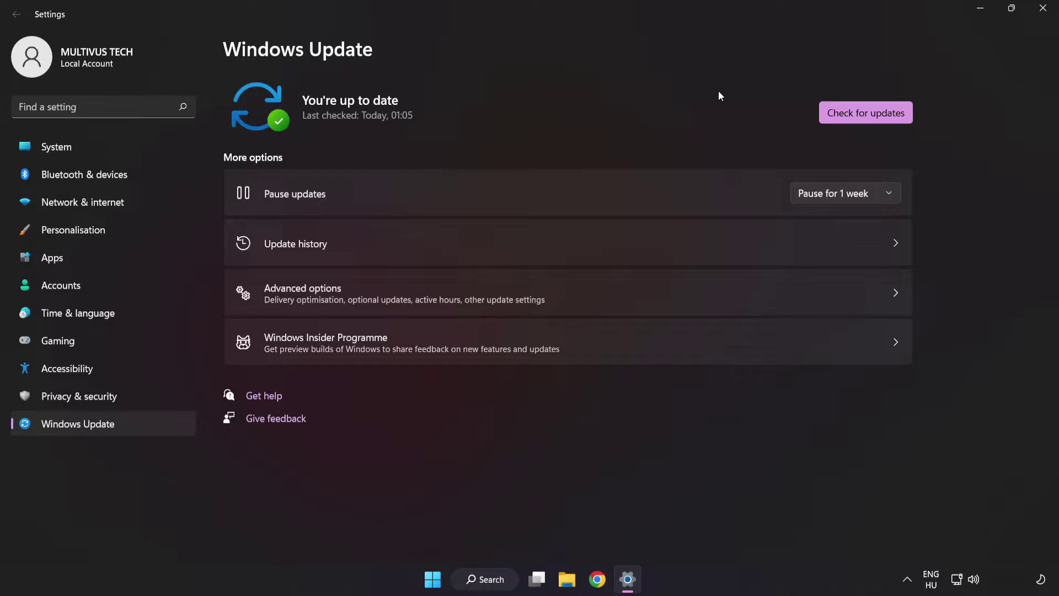
pyautogui.click(1043, 12)
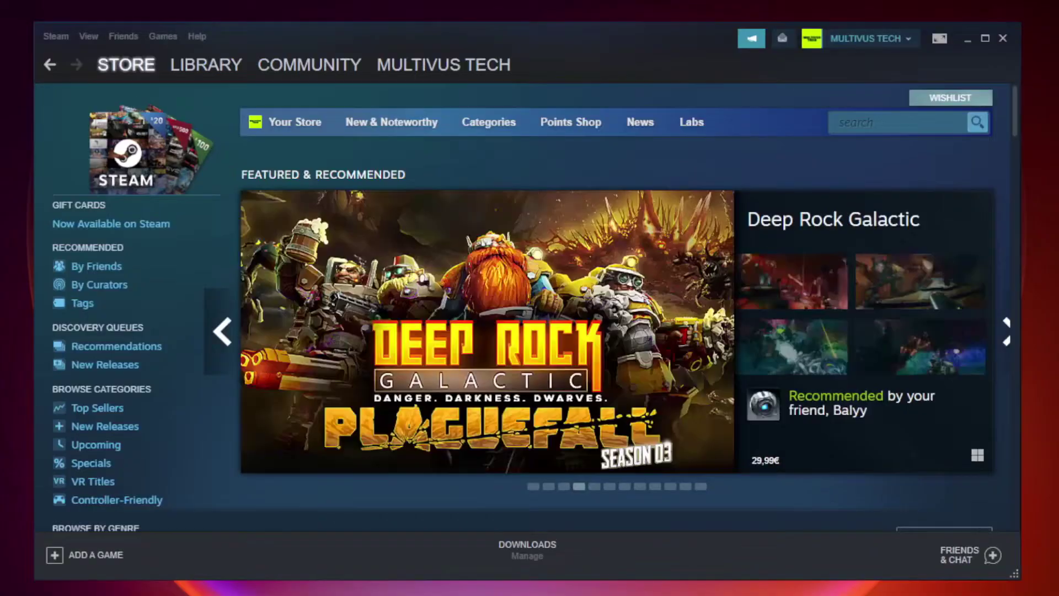
pyautogui.moveTo(207, 65)
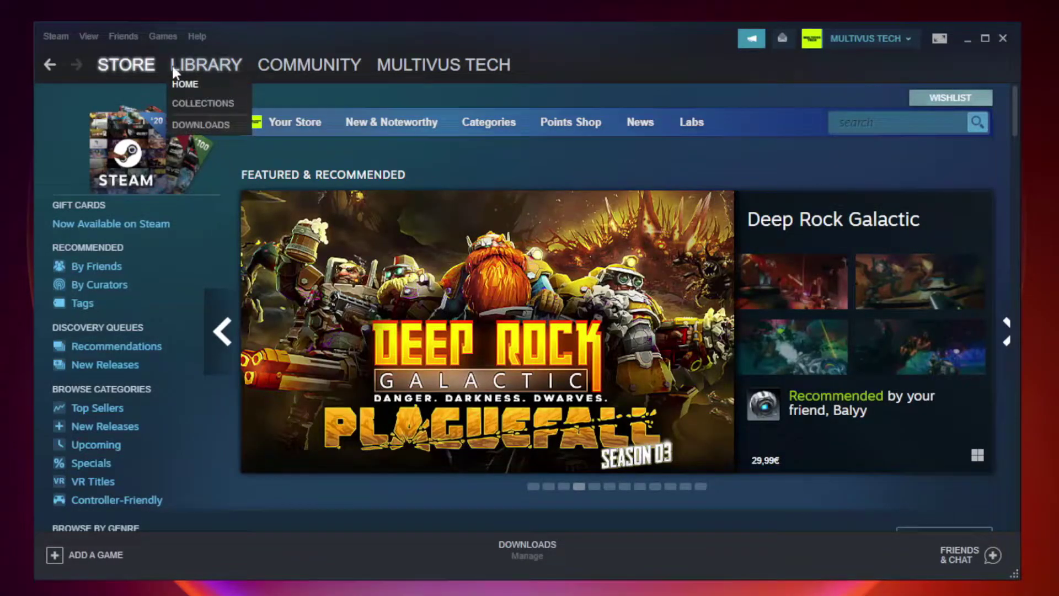
# - From the Steam library, open the Properties of the not-working game Unturned
pyautogui.click(213, 71)
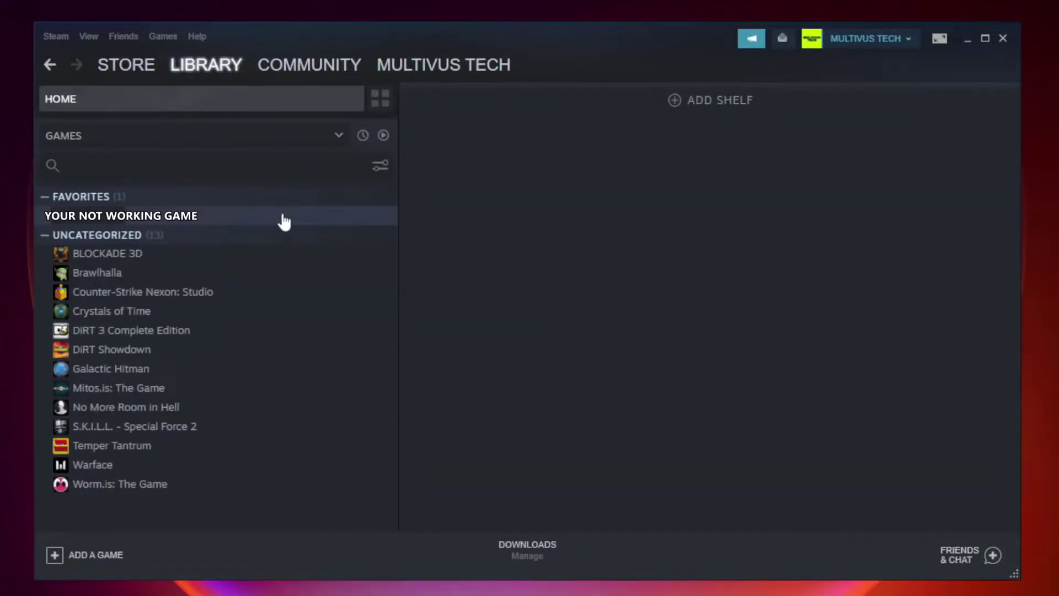
pyautogui.rightClick(230, 222)
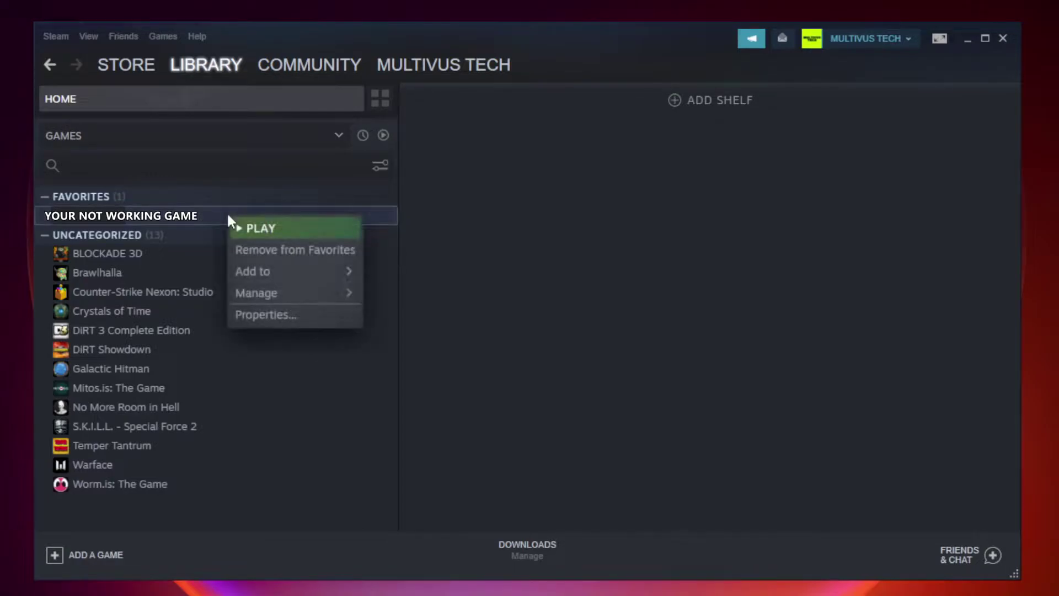
pyautogui.click(294, 317)
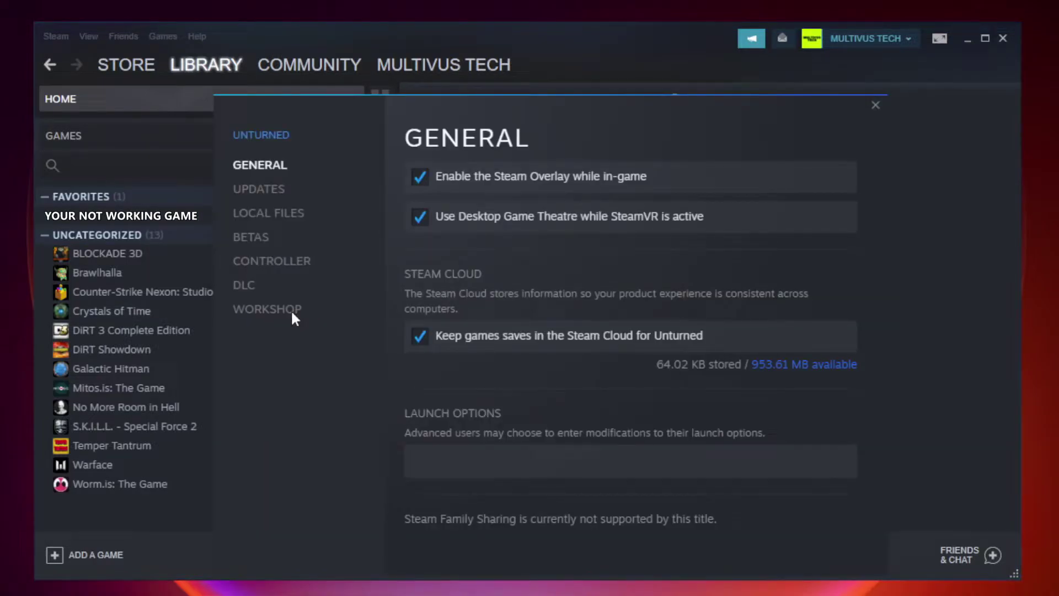
# - Under Local Files, verify integrity of game files so all 9192 files are validated
pyautogui.click(281, 220)
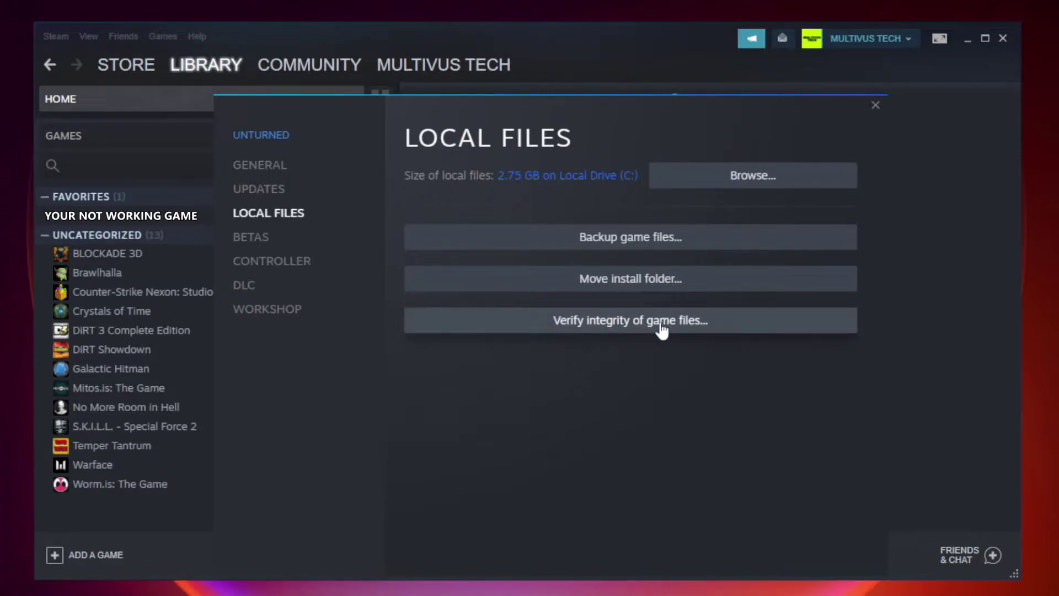
pyautogui.click(642, 323)
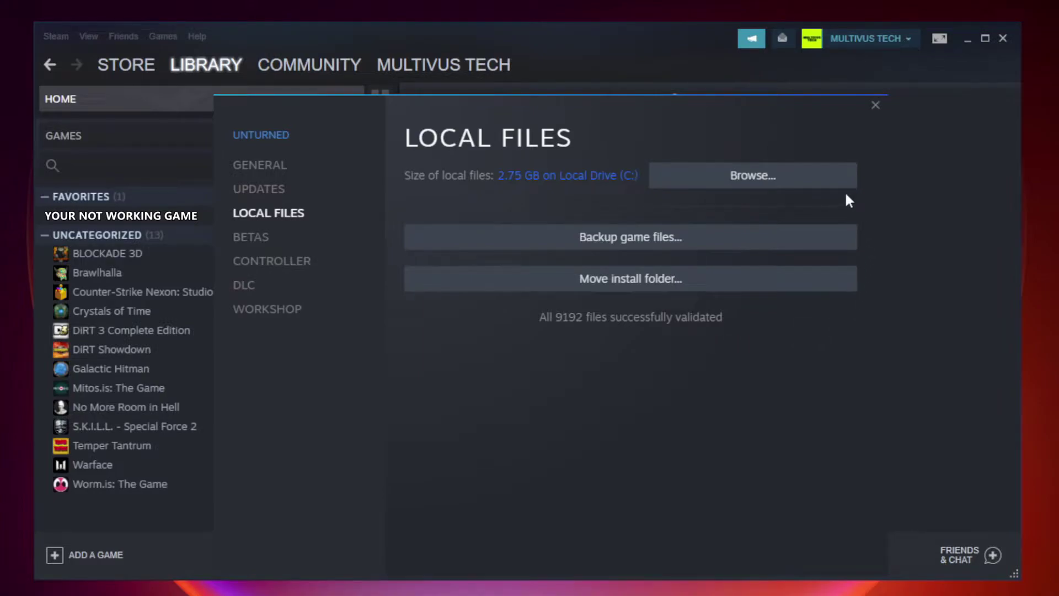
# - Browse to the game's install folder and bring up options for the YOUR NOT WORKING GAME shortcut
pyautogui.click(758, 189)
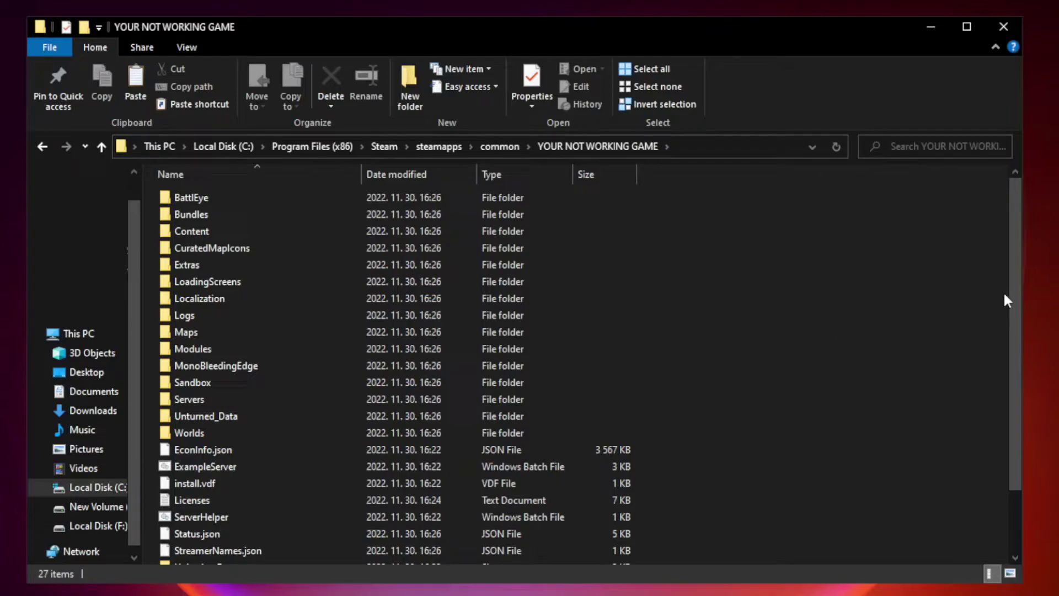
pyautogui.moveTo(1016, 289); pyautogui.dragTo(1017, 380)
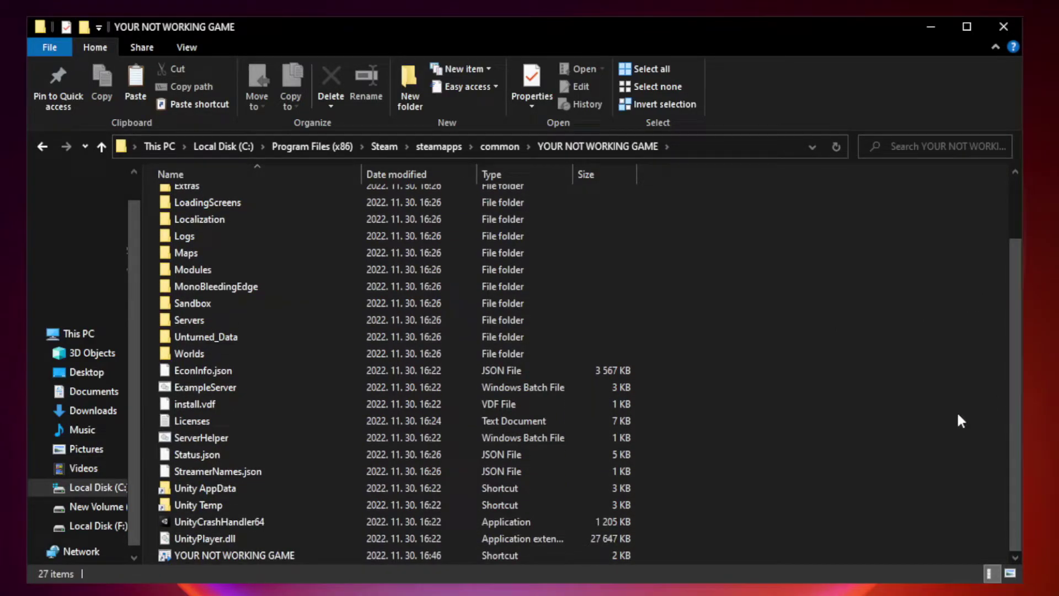
pyautogui.click(421, 552)
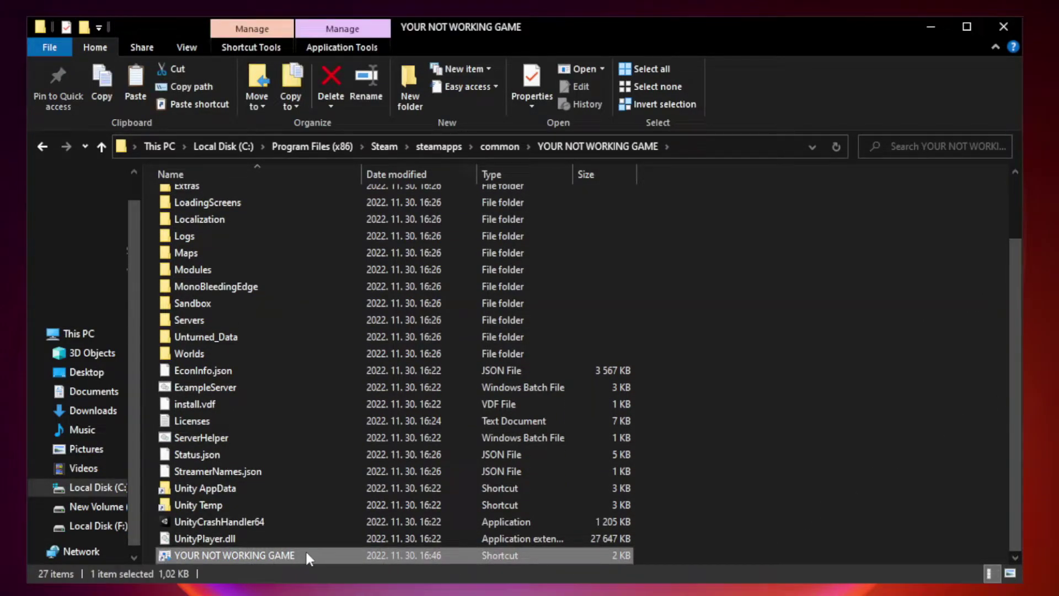
pyautogui.rightClick(358, 552)
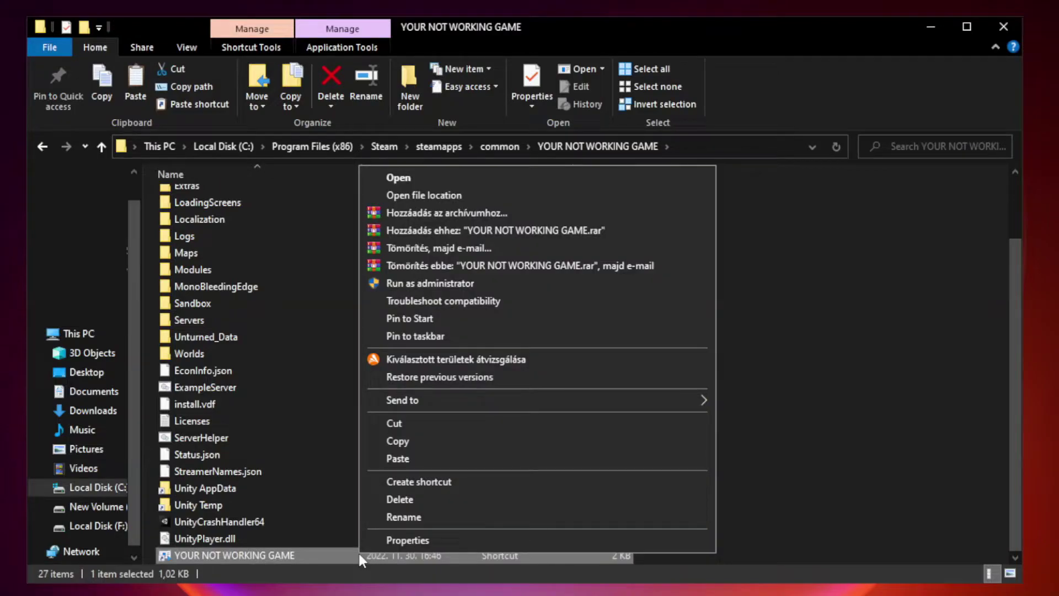
# - Open the YOUR NOT WORKING GAME shortcut's Properties dialog and move it higher on screen
pyautogui.click(536, 543)
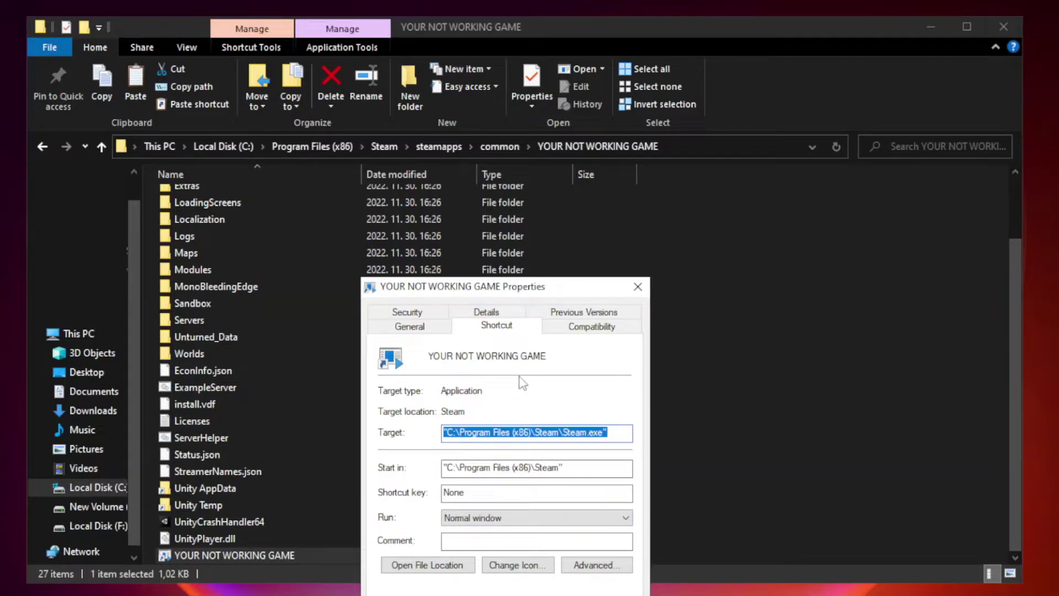
pyautogui.moveTo(526, 290)
pyautogui.mouseDown()
pyautogui.moveTo(547, 141)
pyautogui.moveTo(526, 119)
pyautogui.mouseUp()
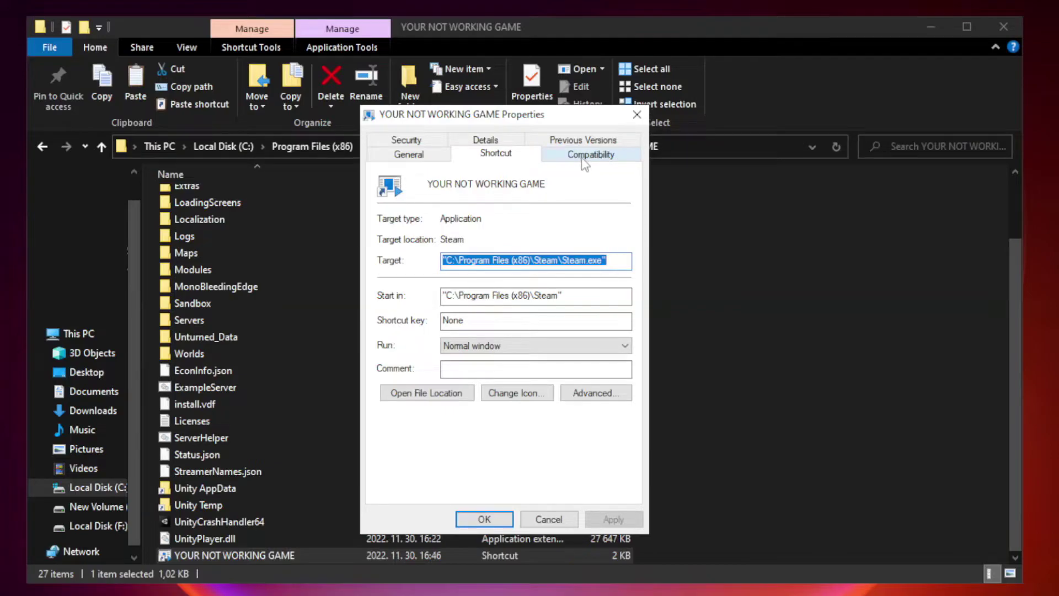
# - On Compatibility, set Windows 8 compatibility mode and disable fullscreen optimizations, then apply and confirm
pyautogui.click(589, 157)
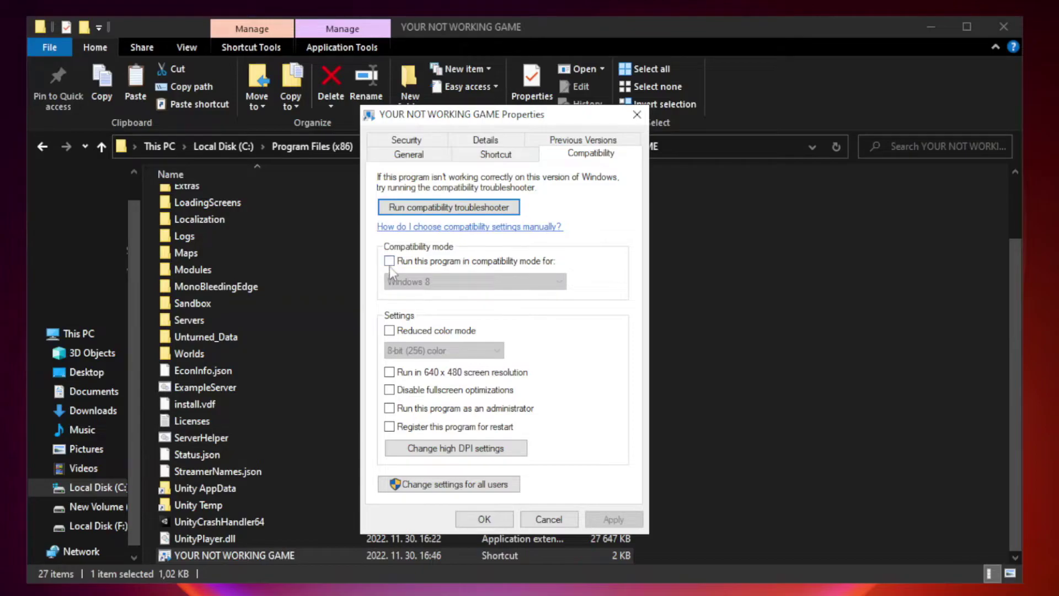
pyautogui.click(422, 264)
pyautogui.click(476, 281)
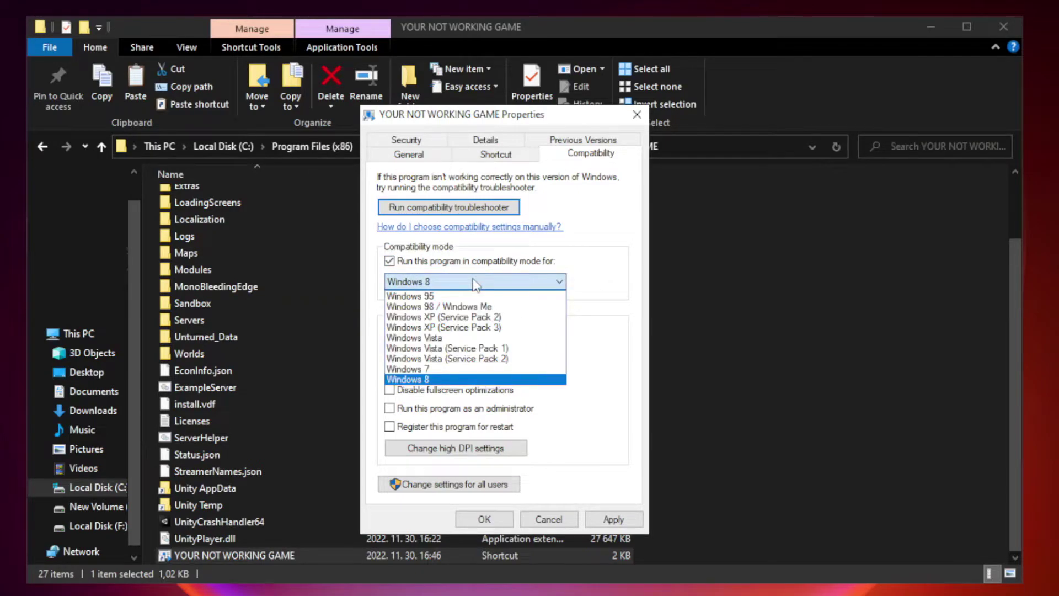
pyautogui.click(449, 380)
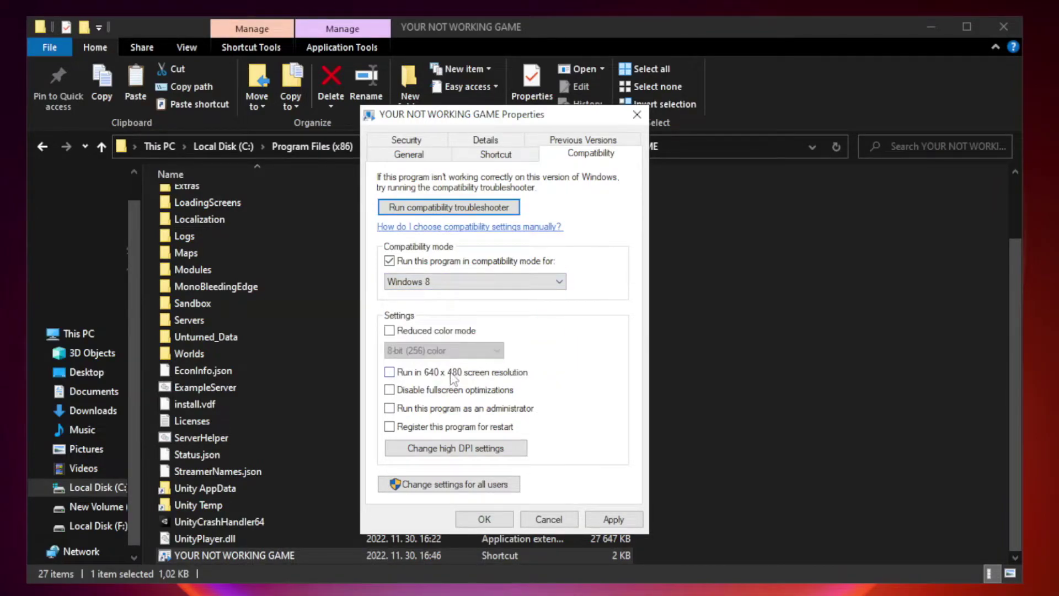
pyautogui.click(416, 391)
pyautogui.click(613, 520)
pyautogui.click(485, 520)
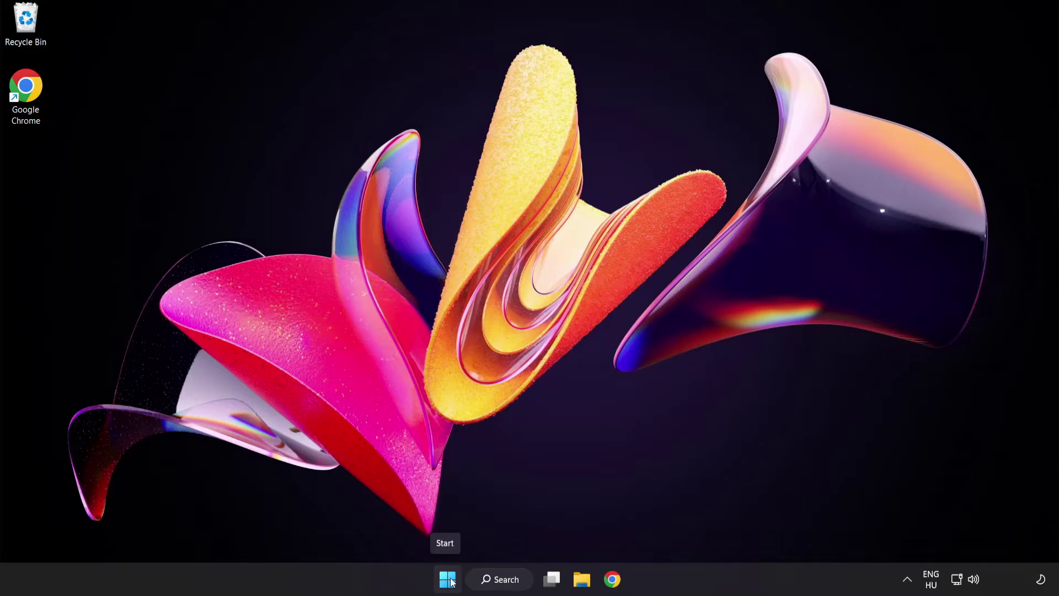
# - Bring up Task Manager's Startup apps list from the Start button's quick menu
pyautogui.rightClick(451, 581)
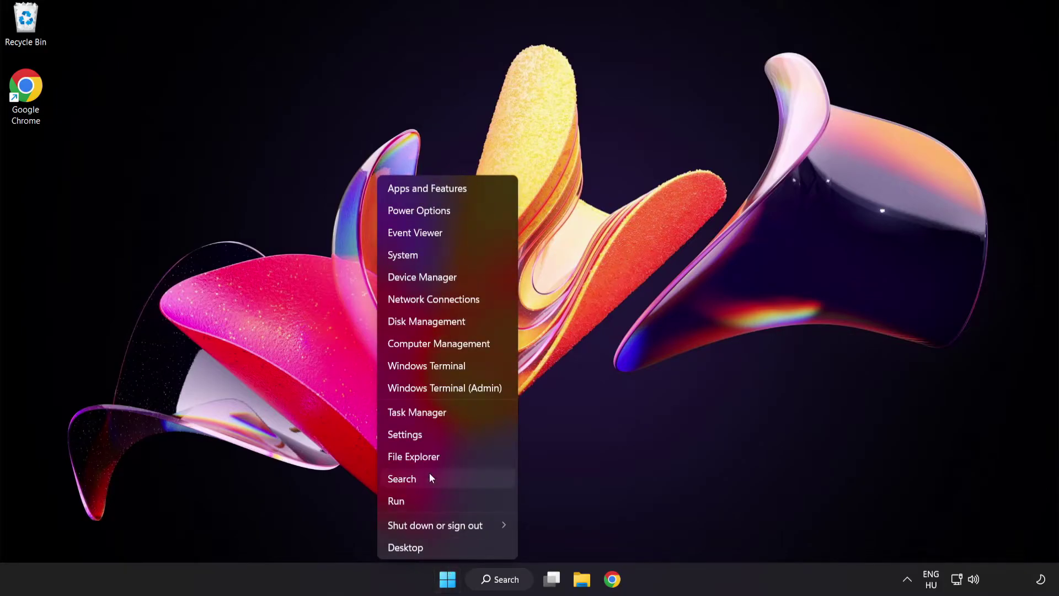
pyautogui.click(457, 412)
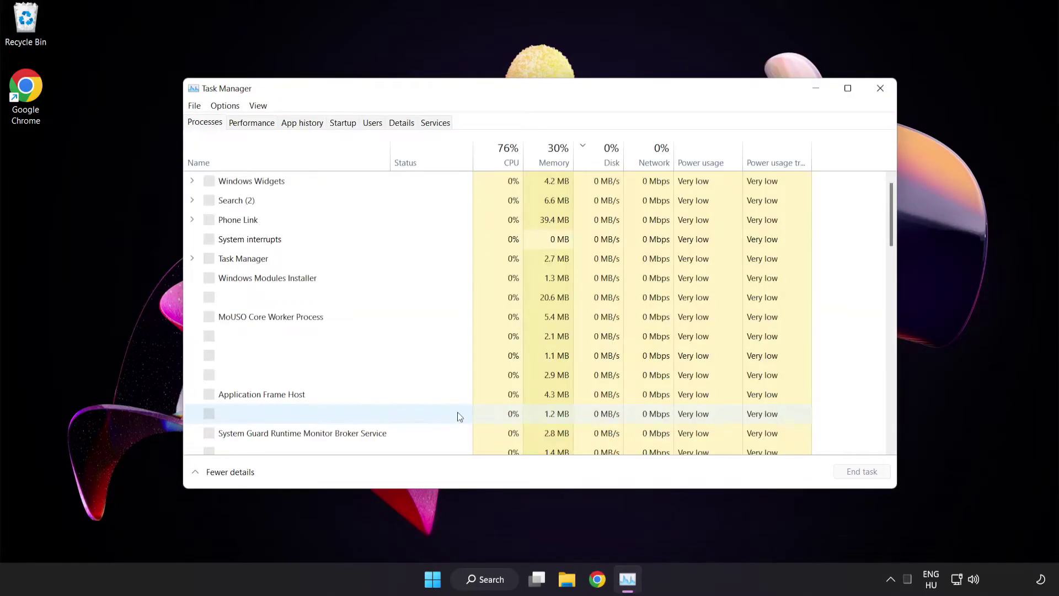
pyautogui.click(350, 125)
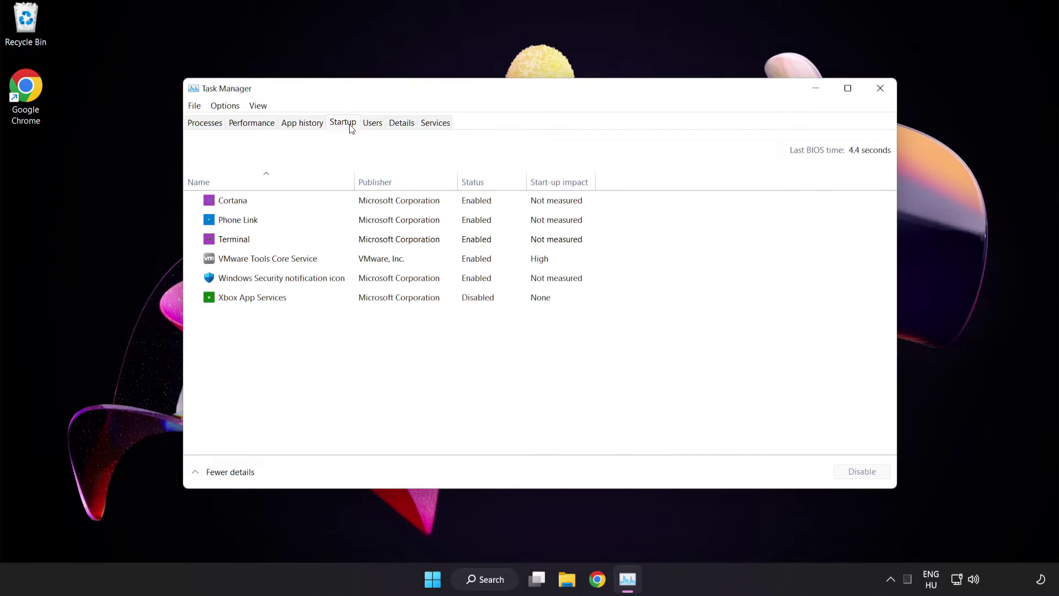
# - Disable startup for Cortana, Phone Link, Terminal and the Windows Security notification icon
pyautogui.click(352, 203)
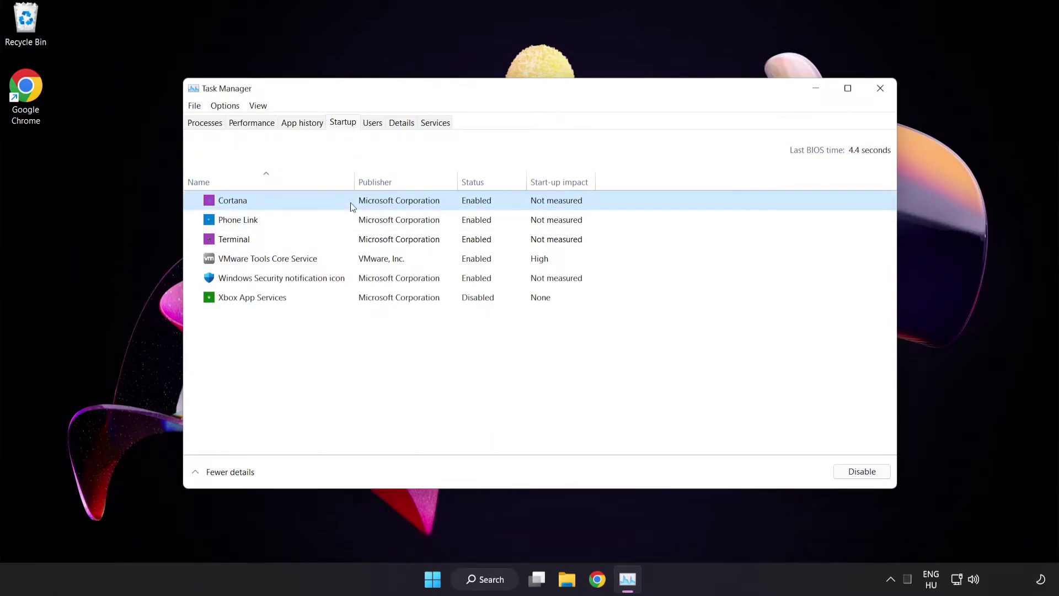
pyautogui.click(862, 471)
pyautogui.click(327, 219)
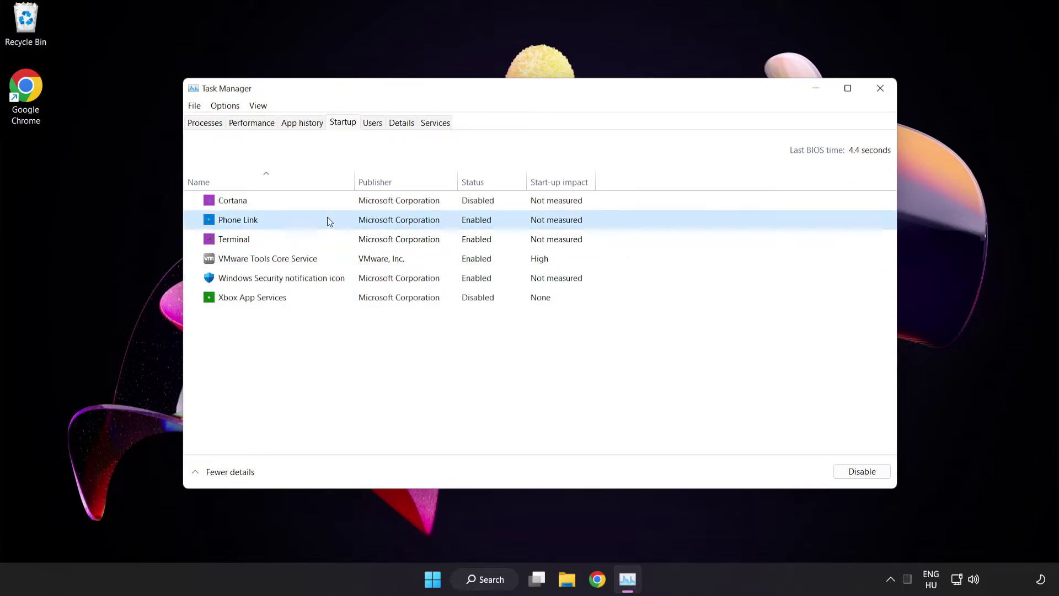
pyautogui.click(862, 472)
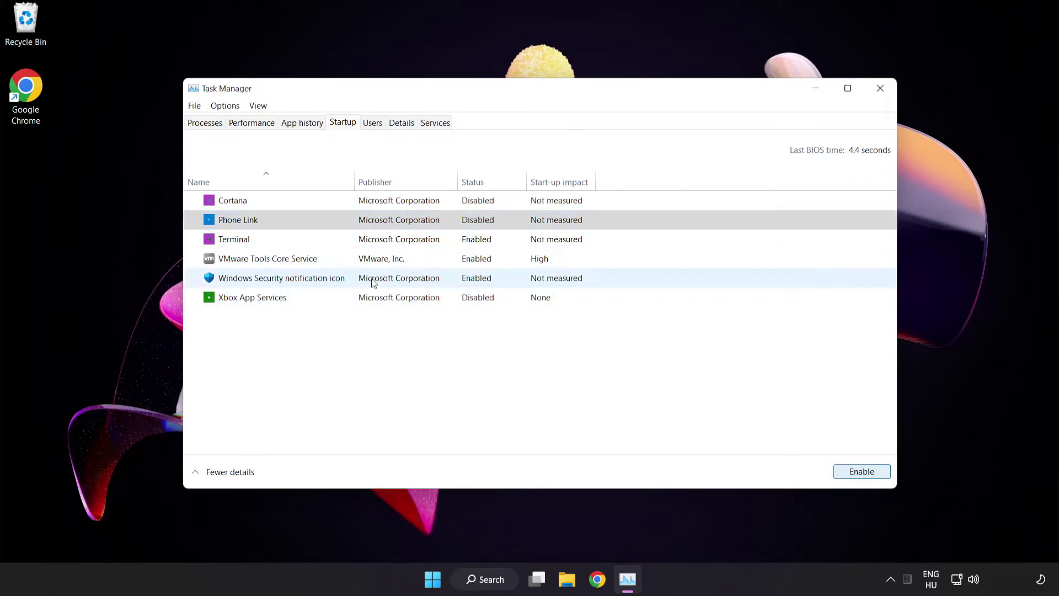
pyautogui.click(336, 240)
pyautogui.click(862, 472)
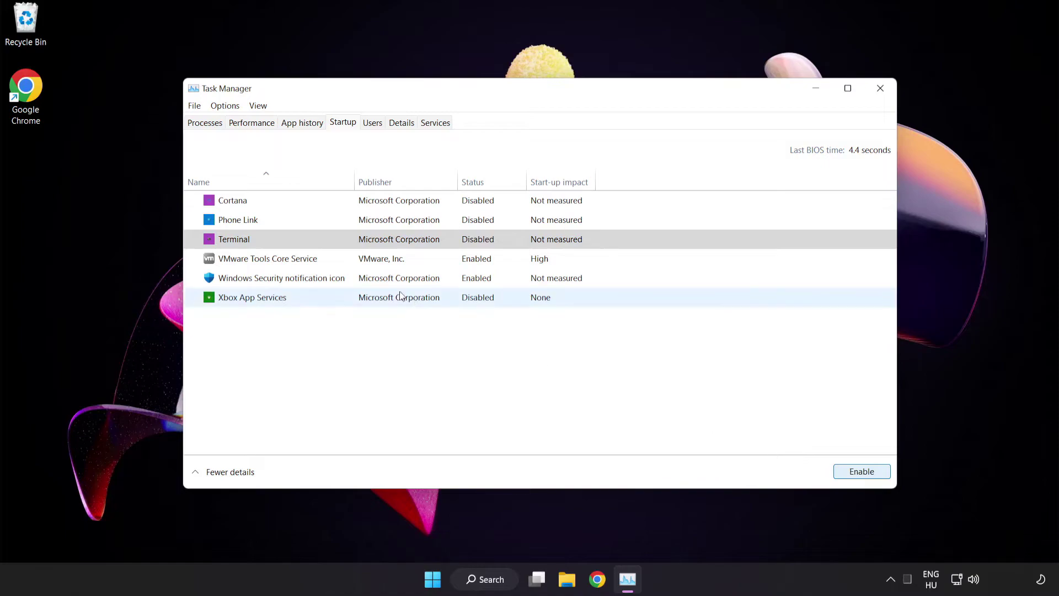
pyautogui.click(381, 279)
pyautogui.click(862, 472)
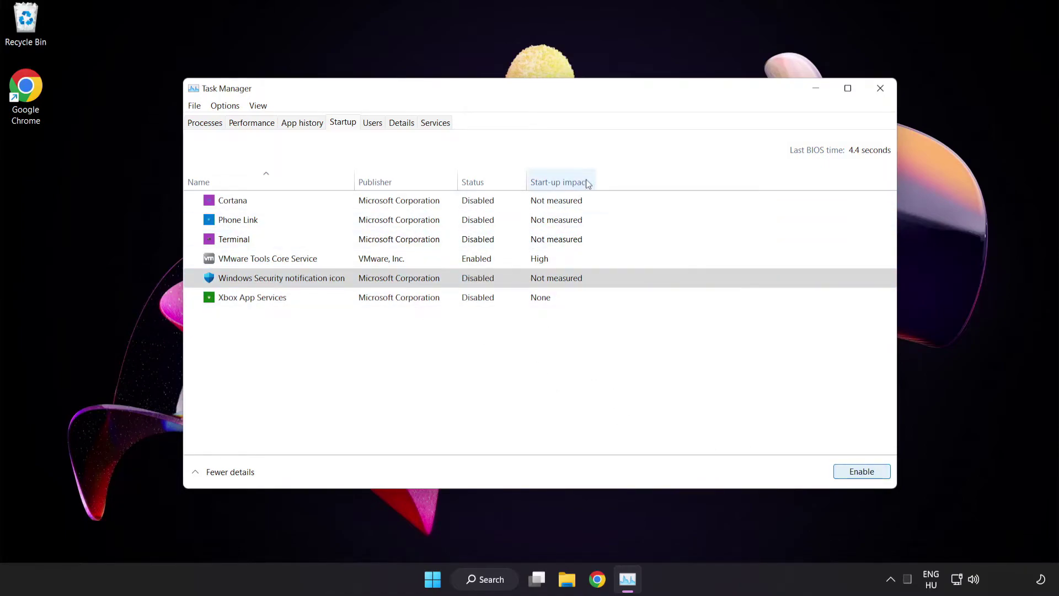
# - Close Task Manager and reach the Virus & threat protection page of Windows Security via search
pyautogui.click(882, 90)
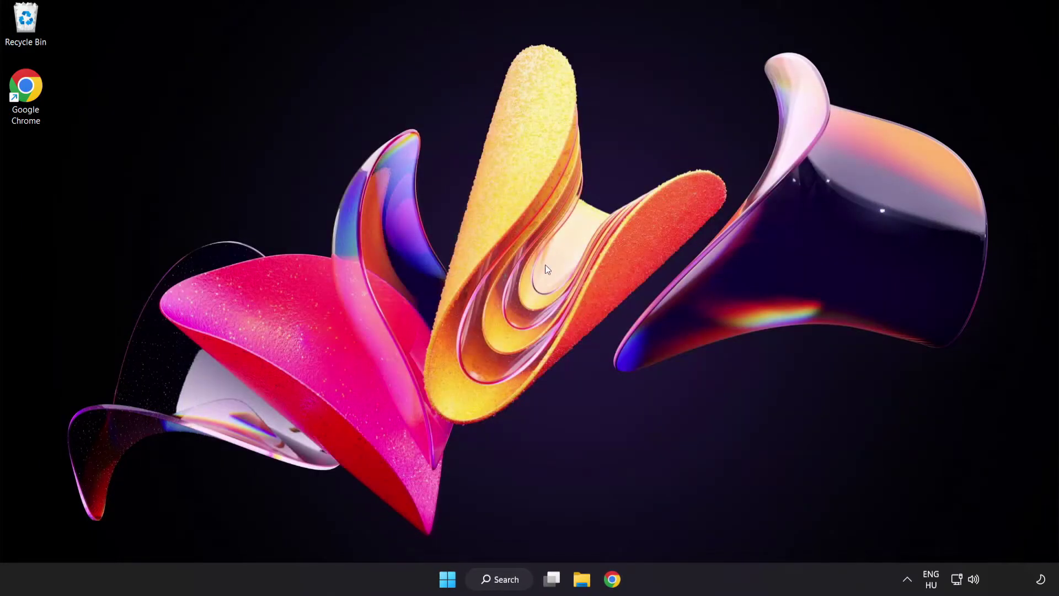
pyautogui.click(501, 579)
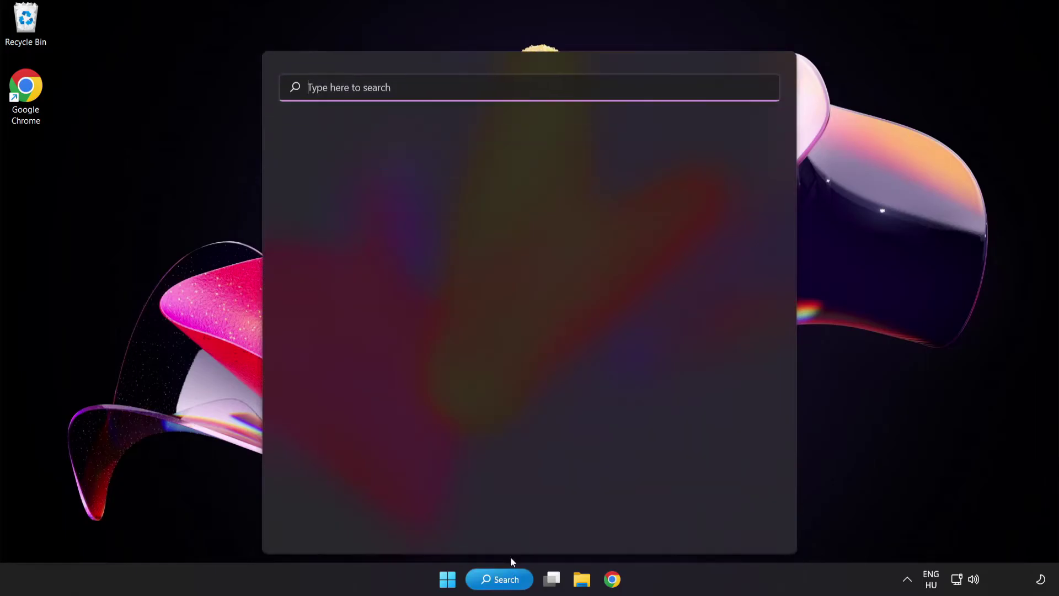
pyautogui.write('sec')
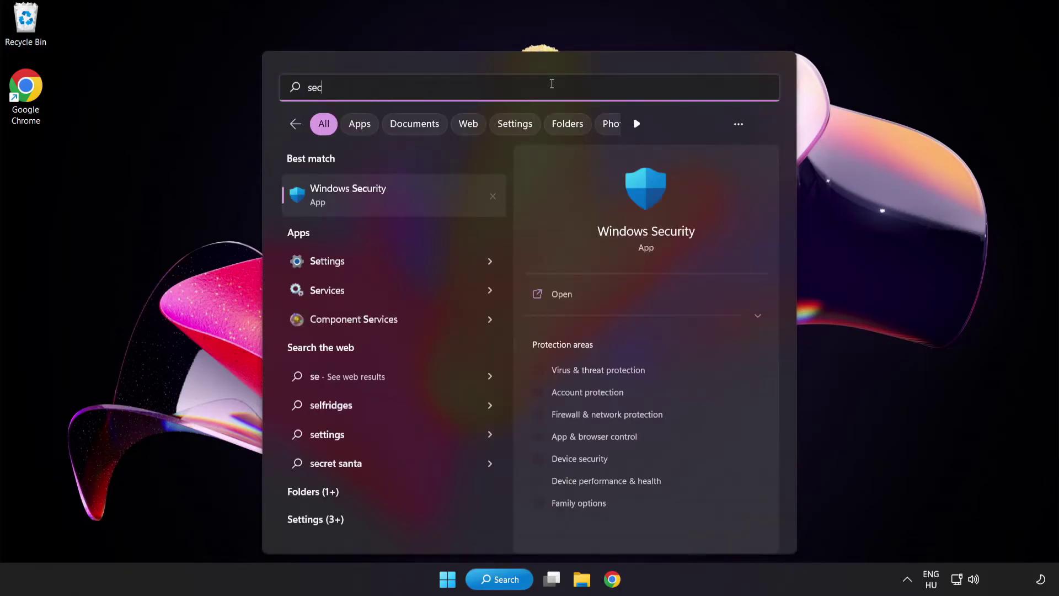
pyautogui.write('urity')
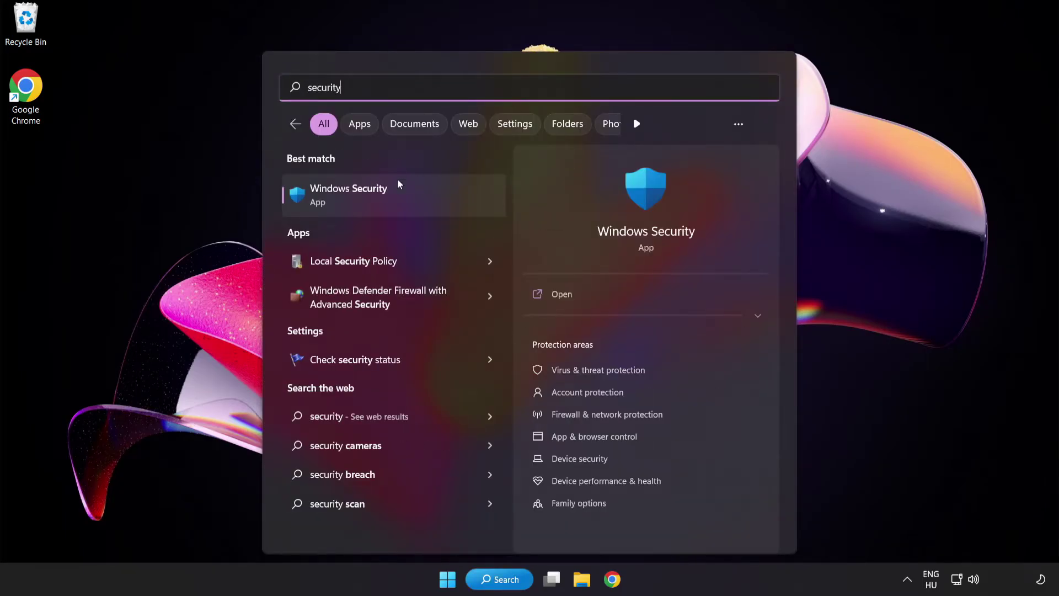
pyautogui.click(400, 198)
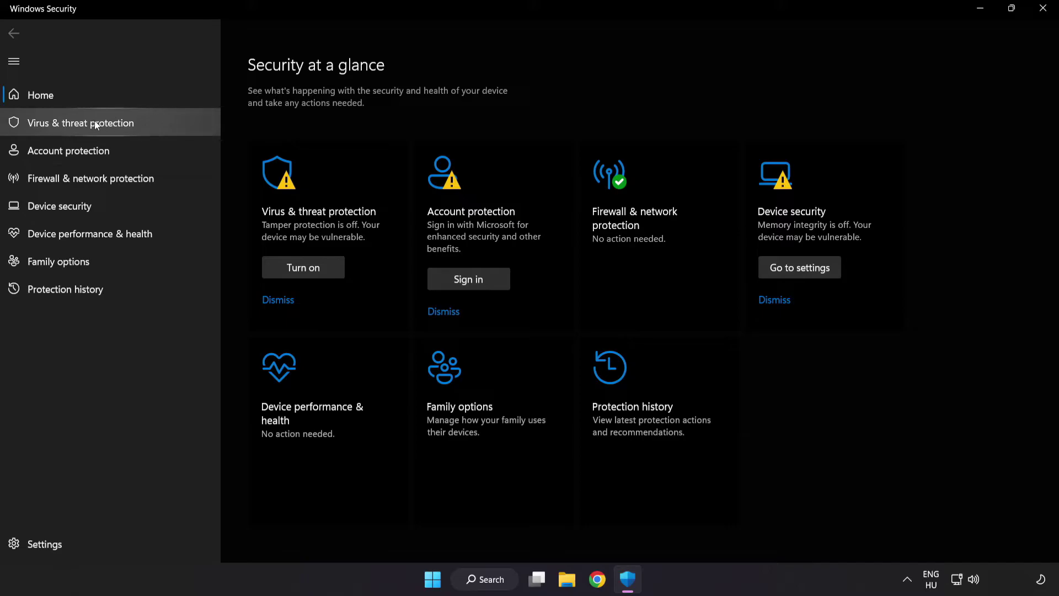
pyautogui.click(160, 121)
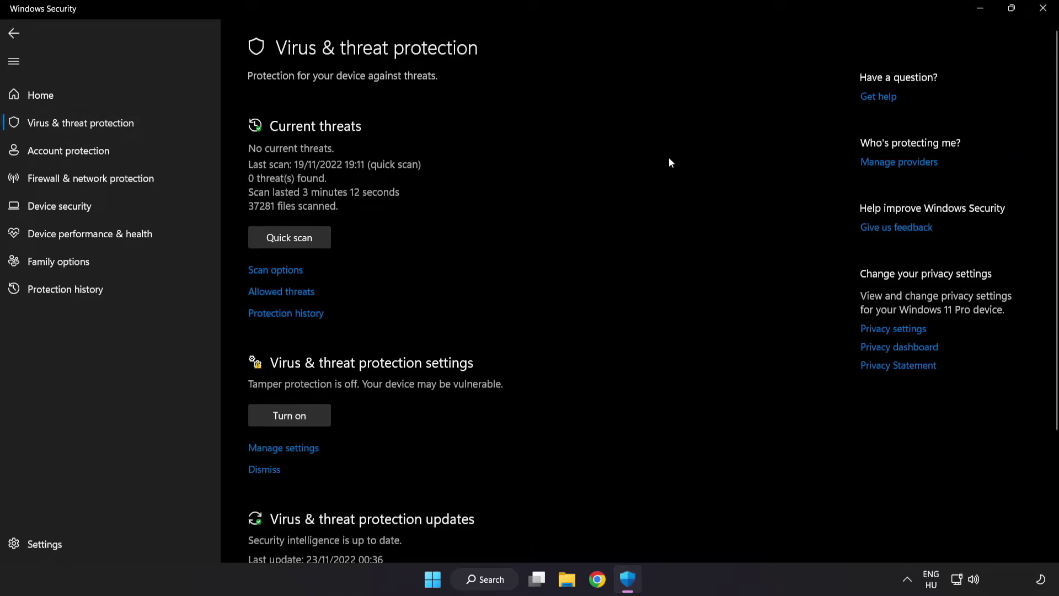
pyautogui.scroll(-2, 669, 158)
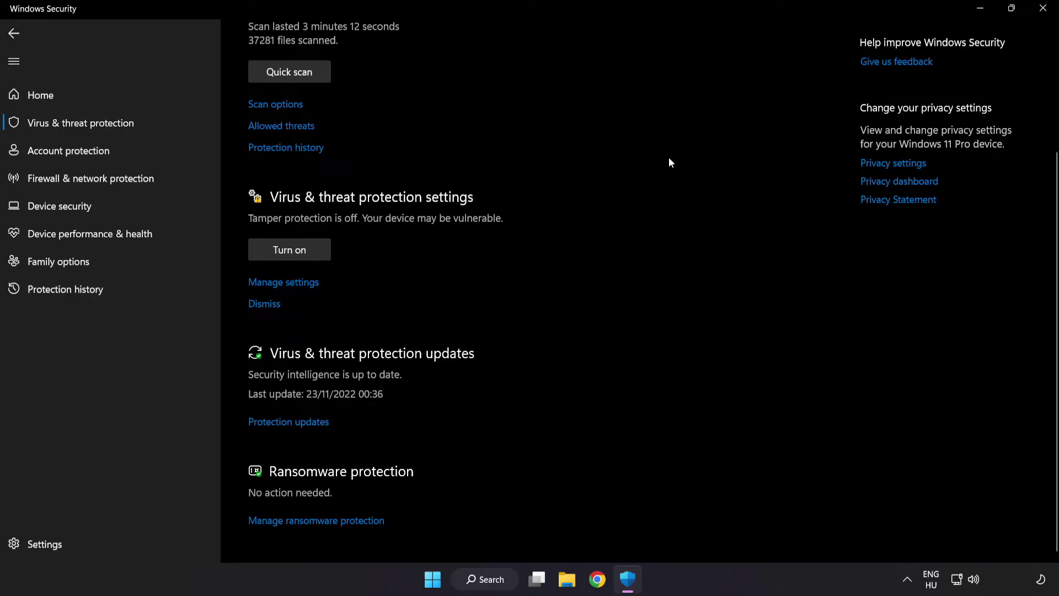
# - From Manage settings, reach the Defender Exclusions list and start adding an exclusion
pyautogui.click(290, 283)
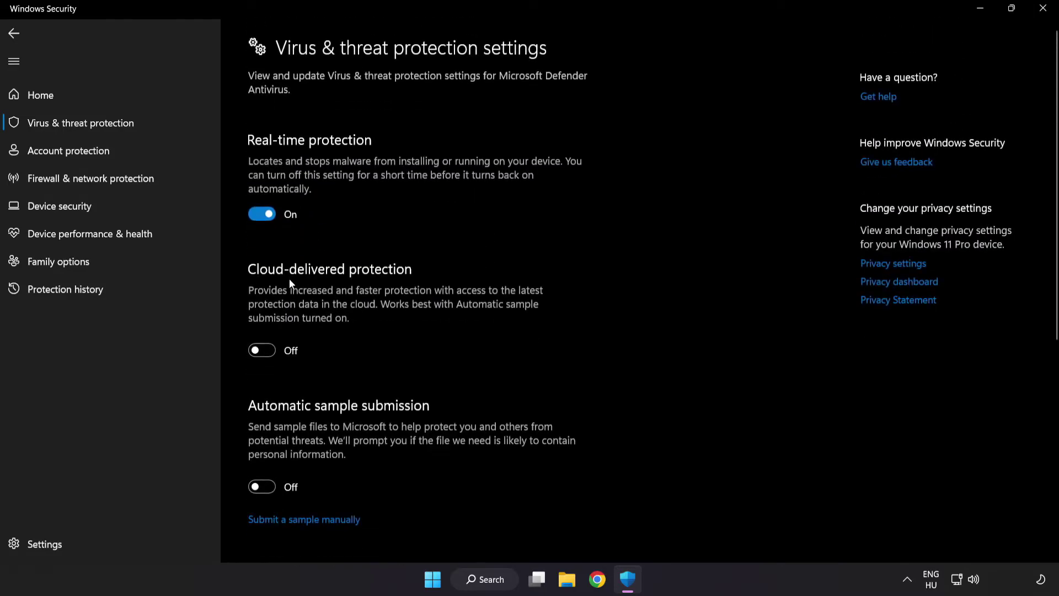
pyautogui.scroll(-2, 616, 287)
pyautogui.scroll(-2, 616, 288)
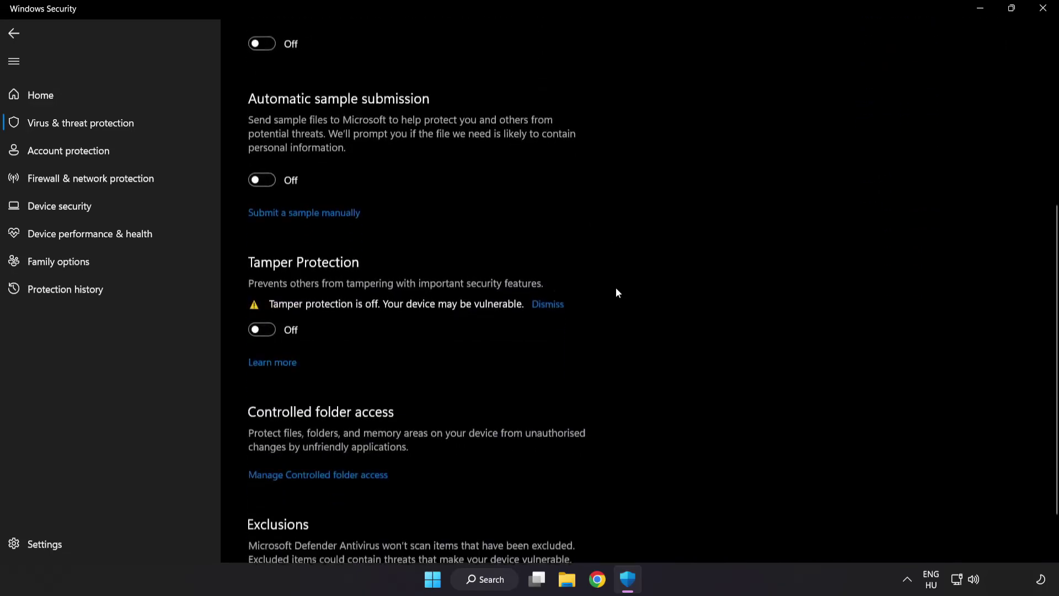
pyautogui.scroll(-1, 616, 287)
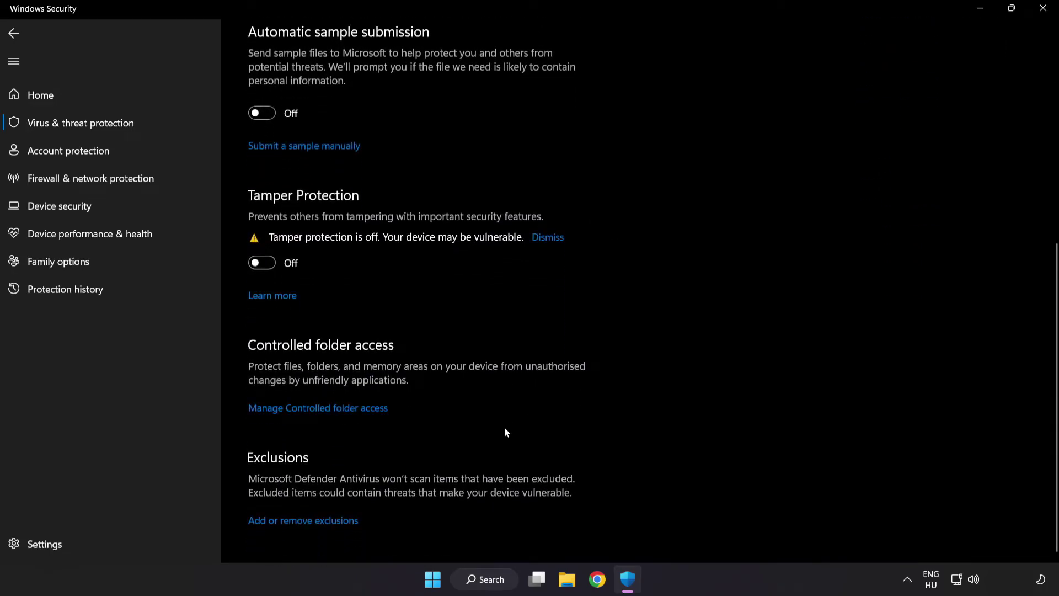
pyautogui.click(310, 522)
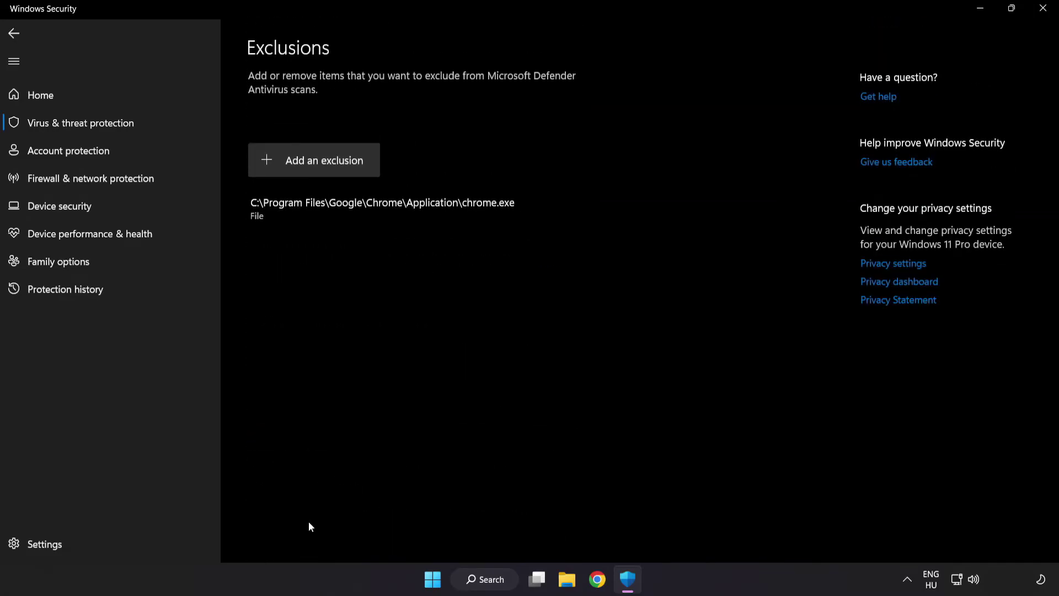
pyautogui.click(316, 167)
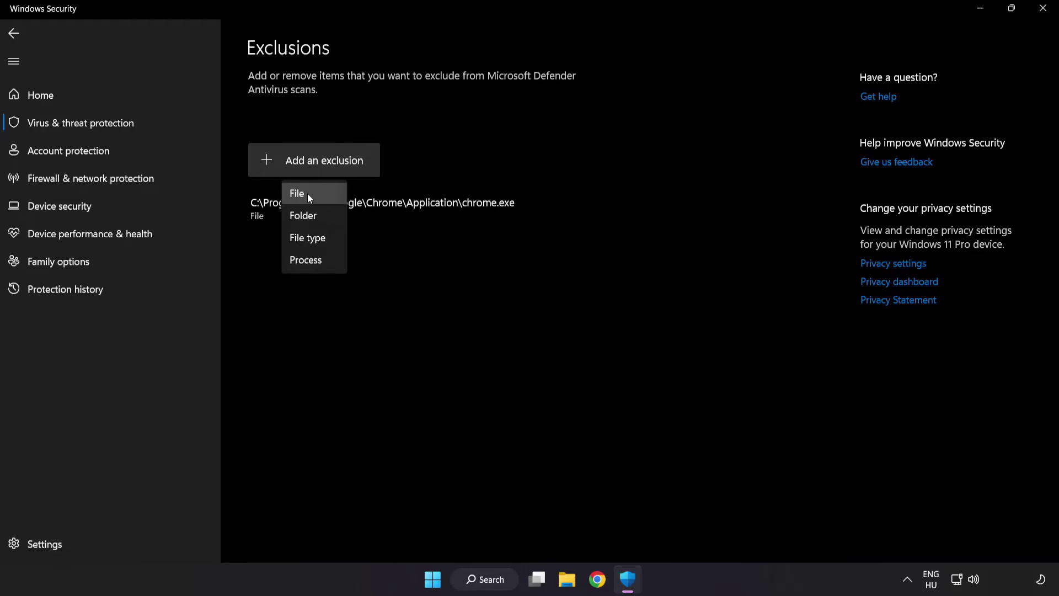
# - Choose a File exclusion and browse to C:\Program Files (x86) in the picker
pyautogui.click(307, 193)
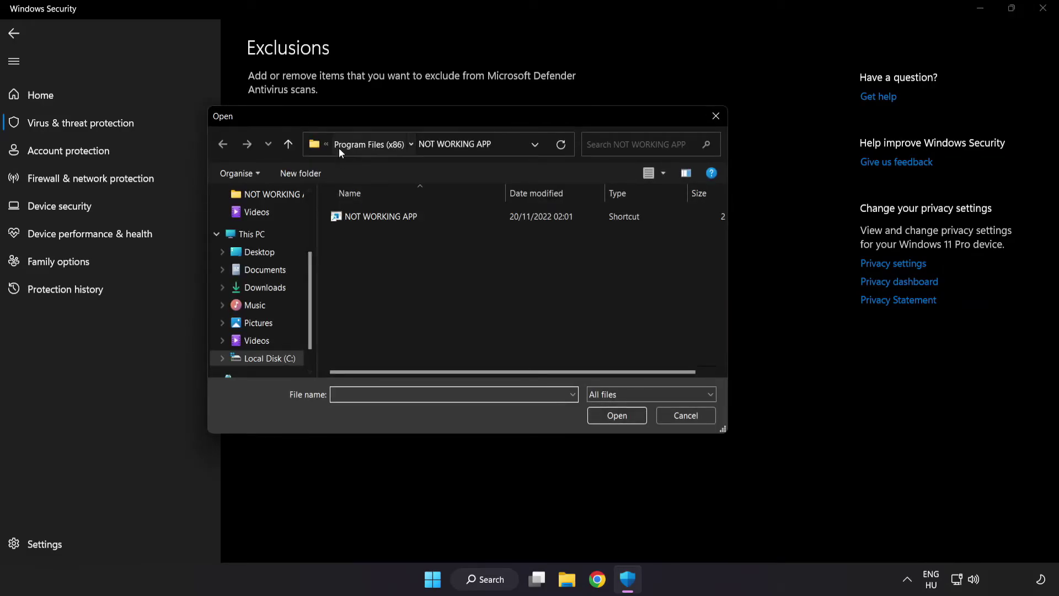
pyautogui.click(339, 149)
pyautogui.click(347, 144)
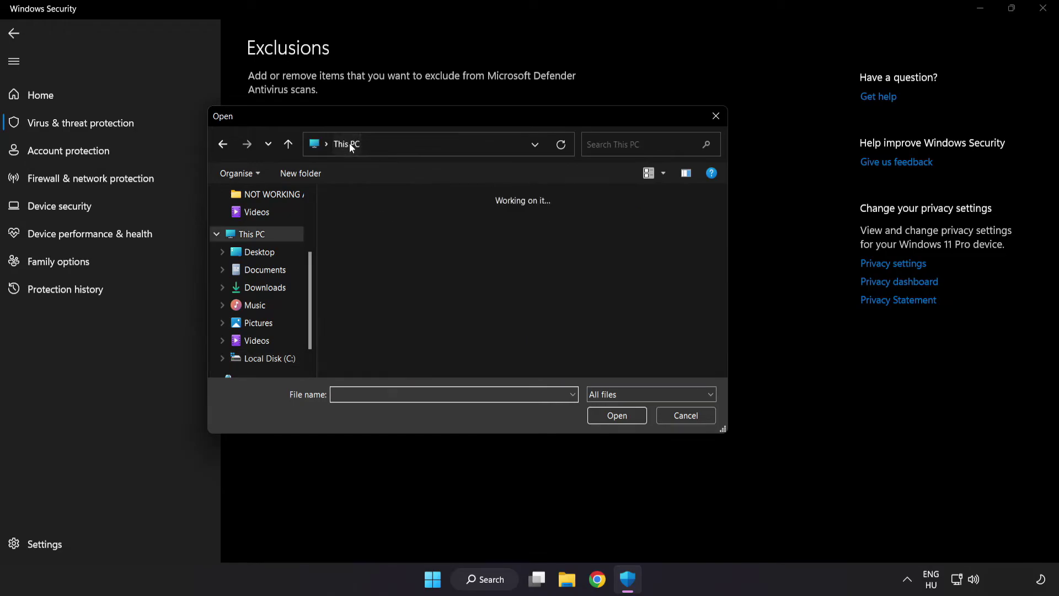
pyautogui.click(395, 357)
pyautogui.doubleClick(396, 358)
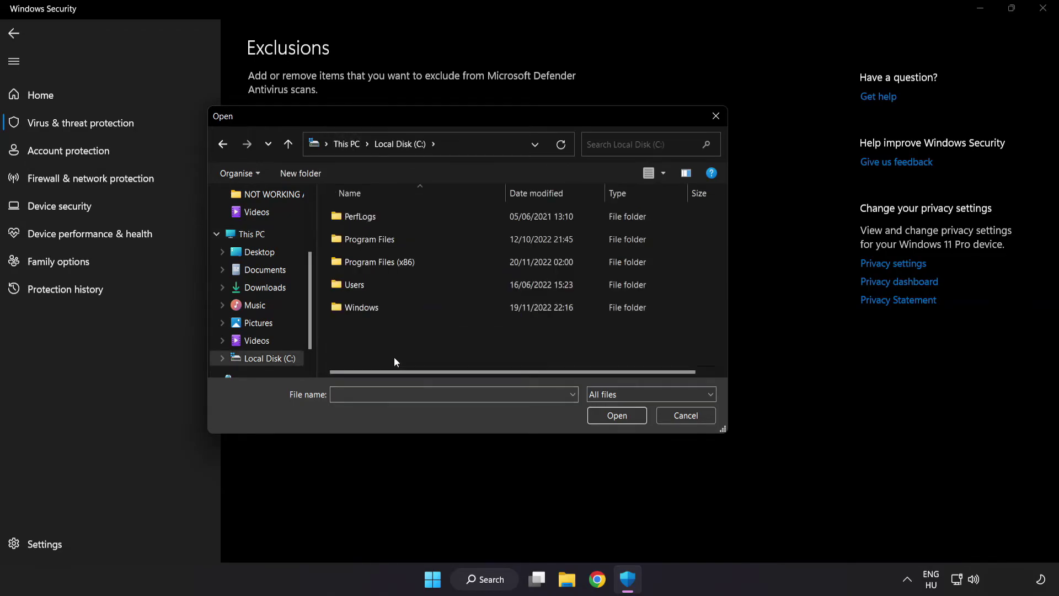
pyautogui.click(406, 261)
pyautogui.doubleClick(407, 262)
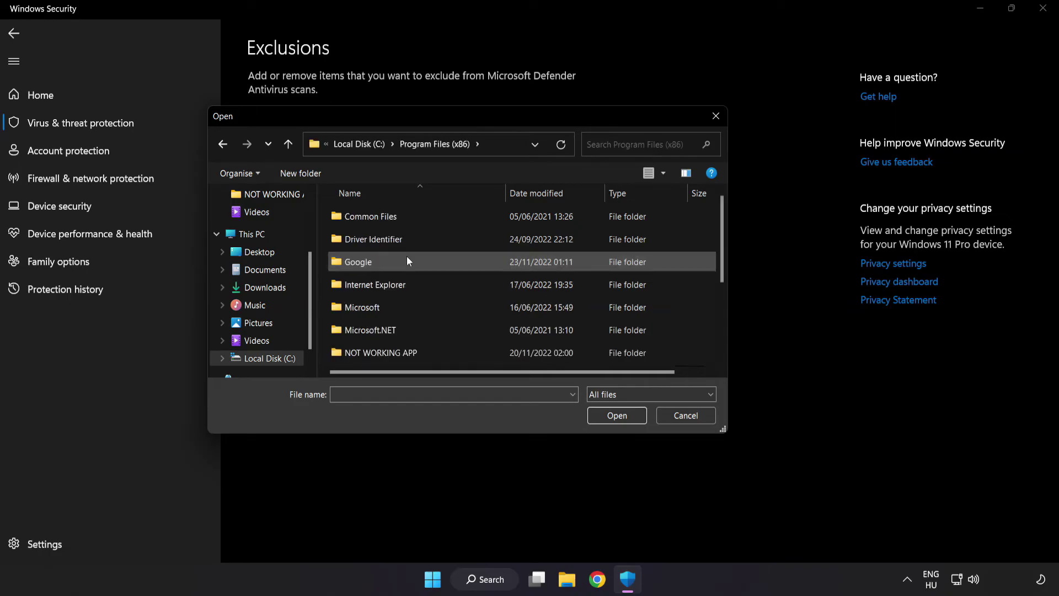
pyautogui.scroll(-1, 393, 344)
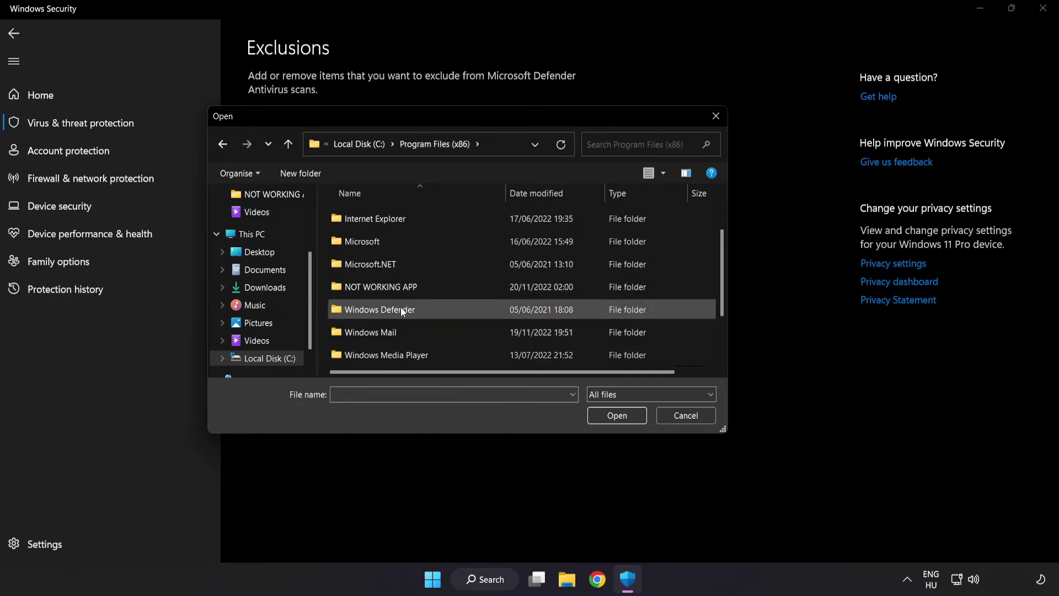
# - Select the NOT WORKING APP shortcut in its folder as the file to exclude
pyautogui.doubleClick(420, 288)
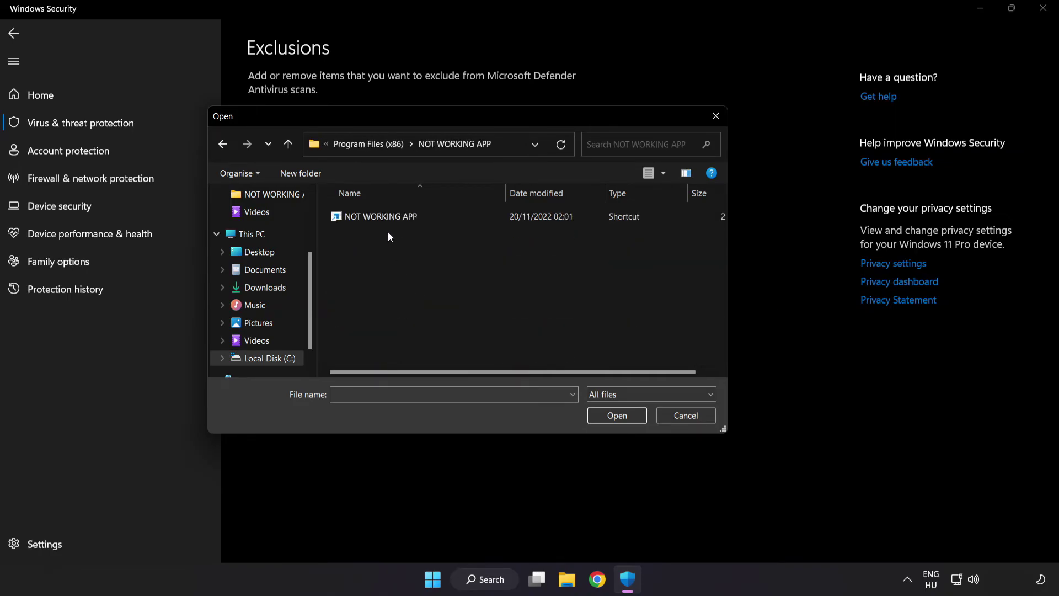
pyautogui.click(381, 216)
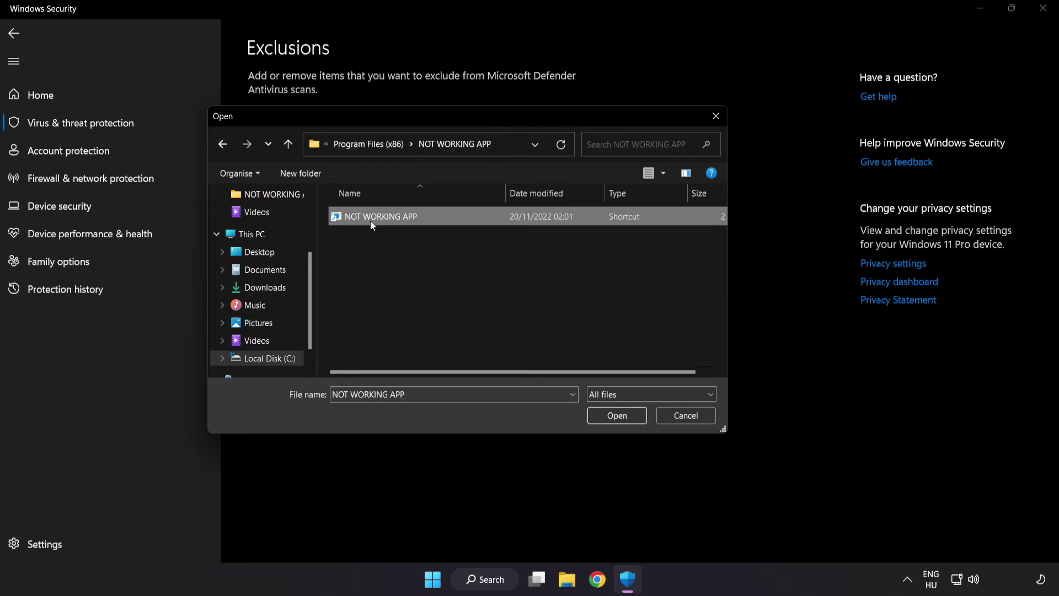
pyautogui.click(619, 419)
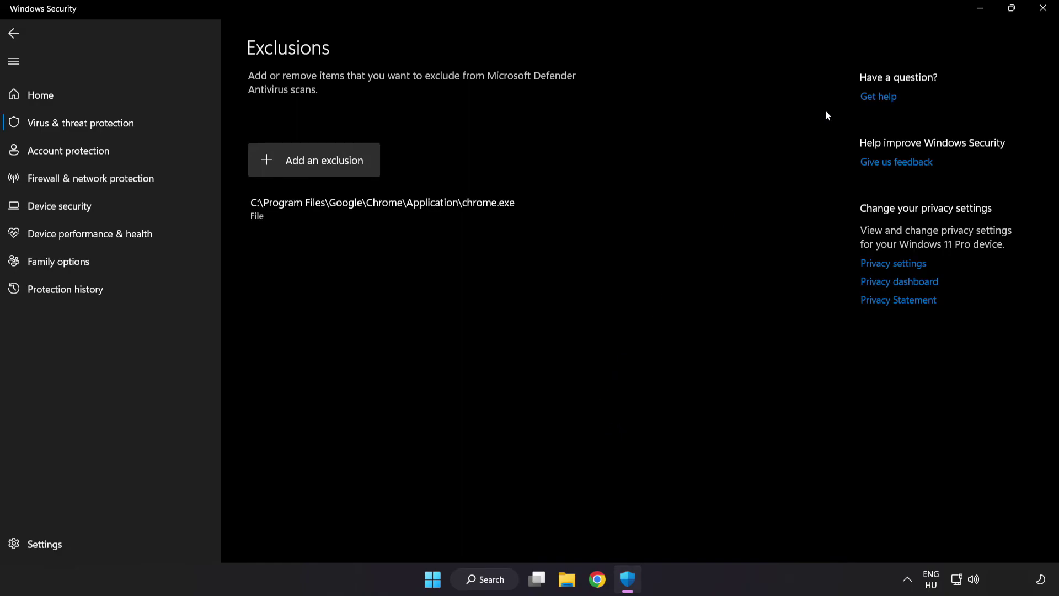
# - Close Windows Security and show the Start menu's power options for restarting
pyautogui.click(1043, 10)
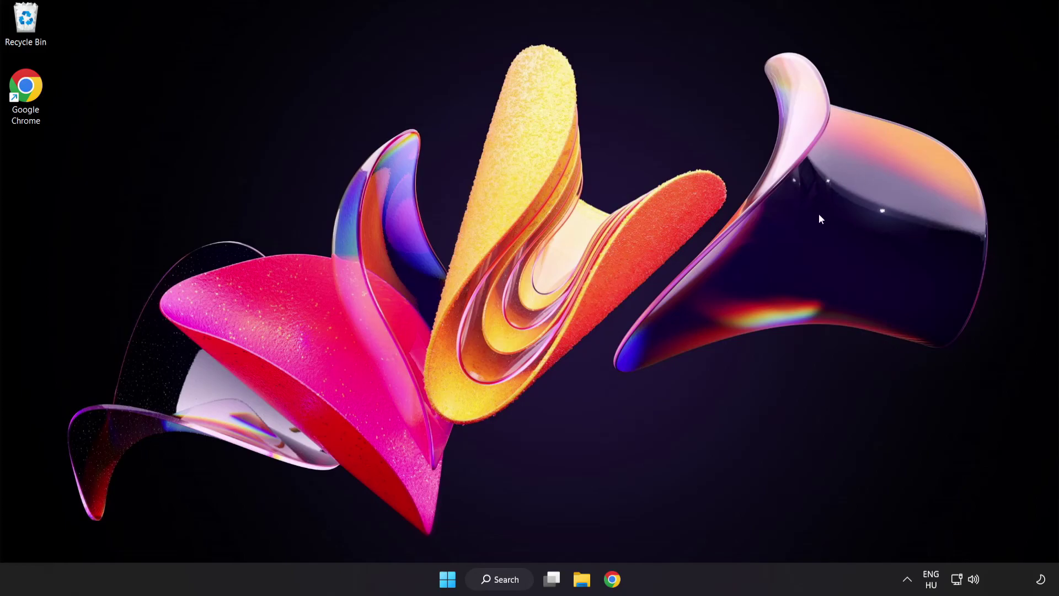
pyautogui.click(447, 579)
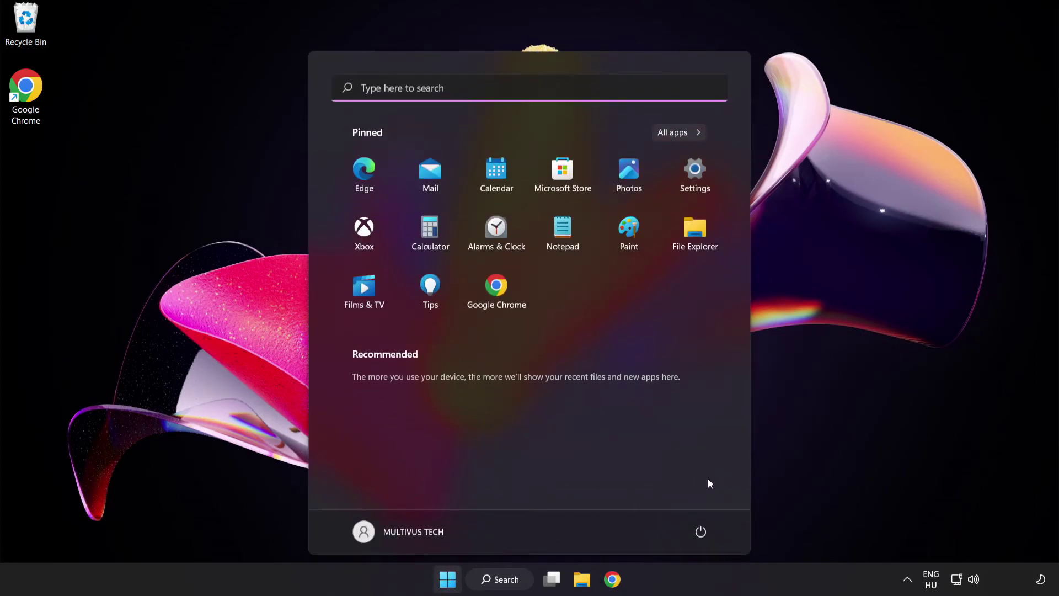
pyautogui.click(706, 532)
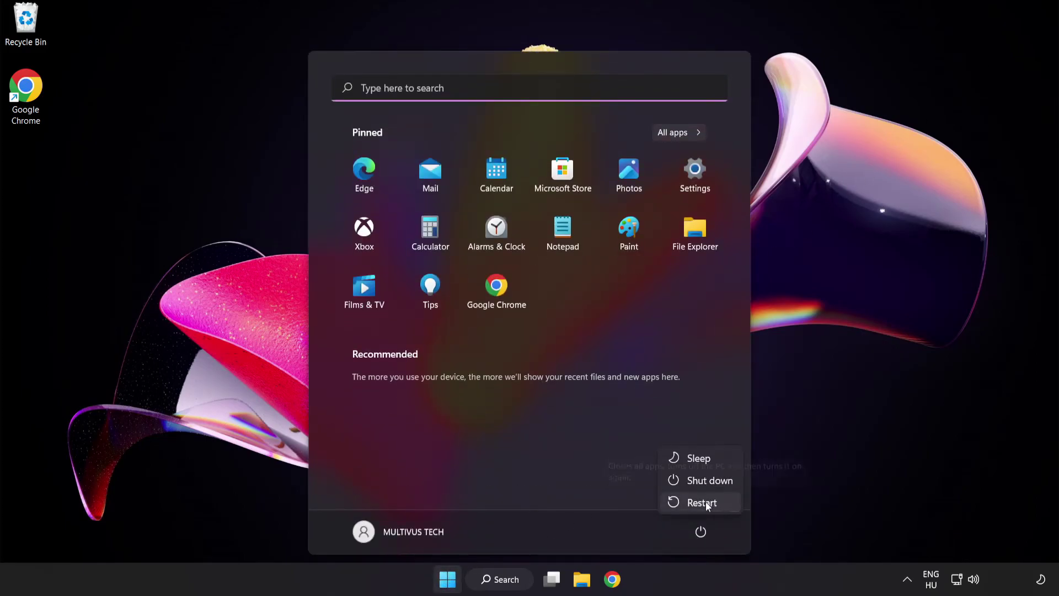